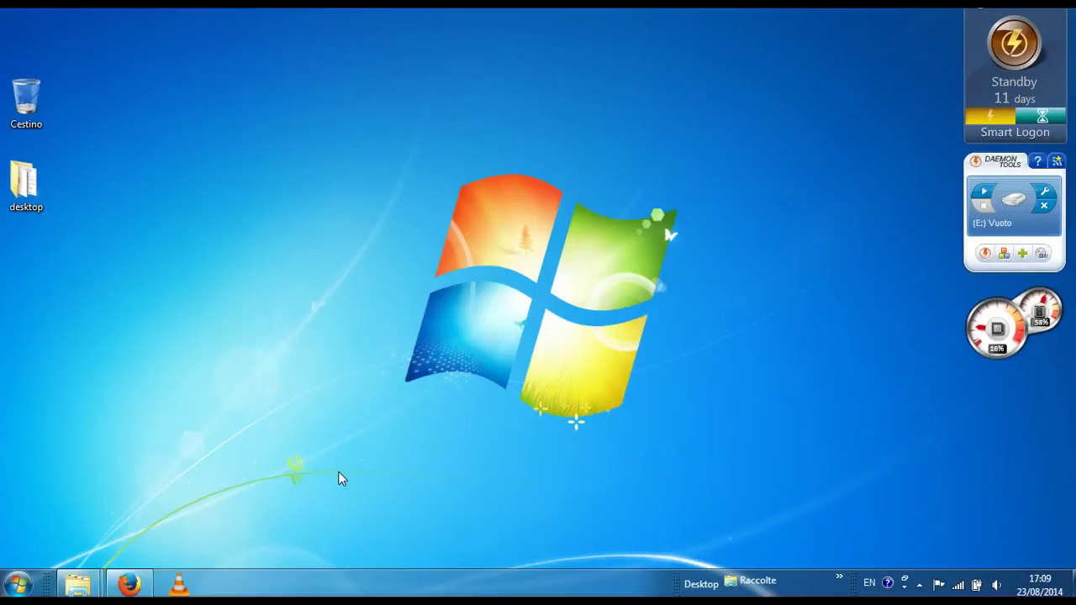
- Set the browser aside and select bitcoin-0.9.2.1-win64-setup.exe in the G:\Bitcoin folder window
left_click(127, 587)
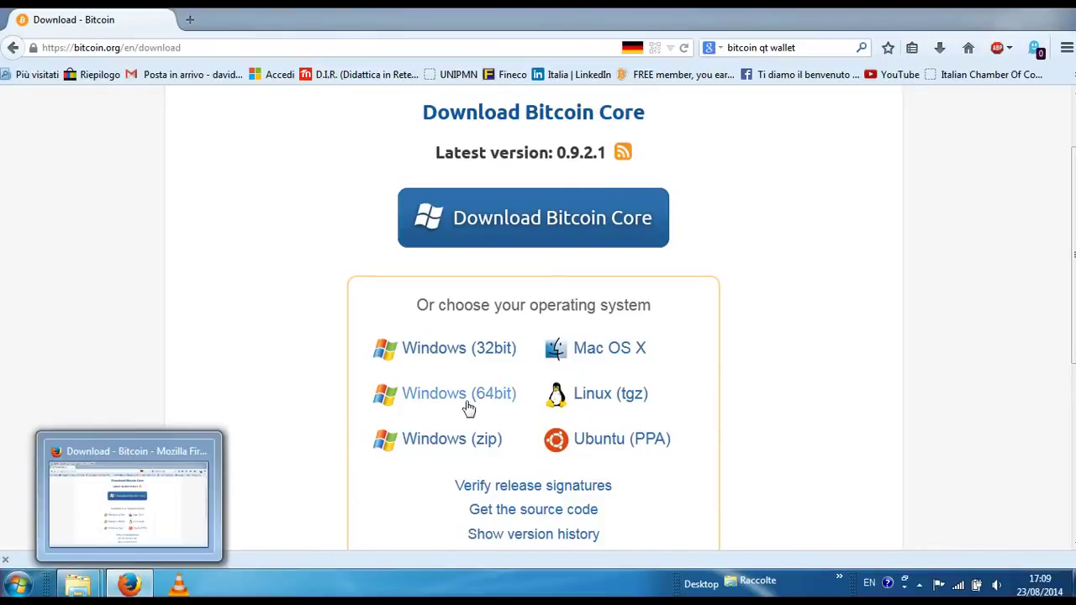
left_click(129, 584)
mouse_move(77, 586)
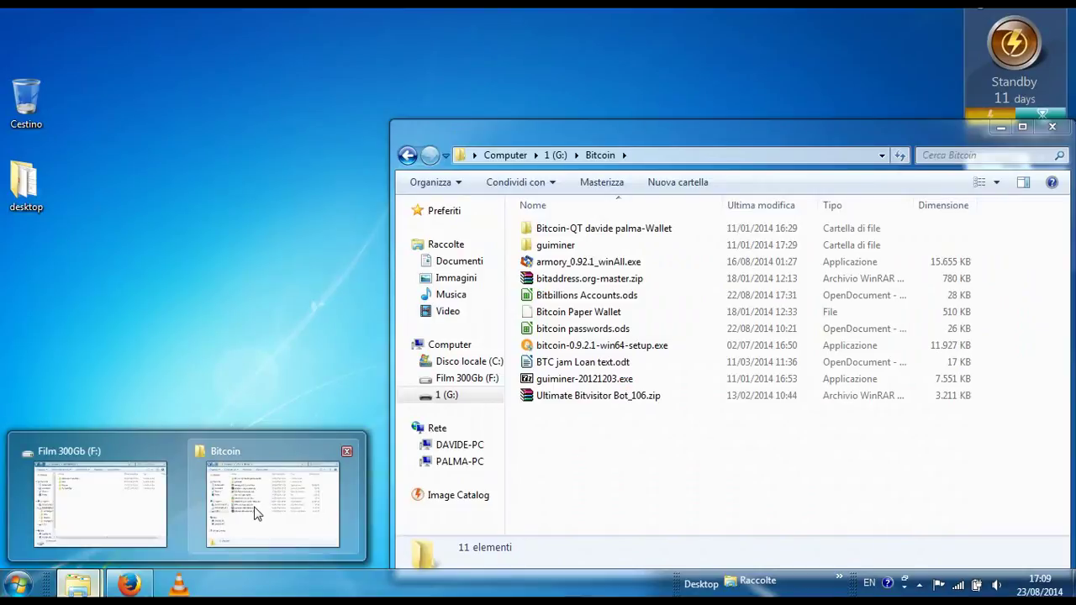
left_click(255, 512)
left_click(580, 349)
mouse_move(78, 586)
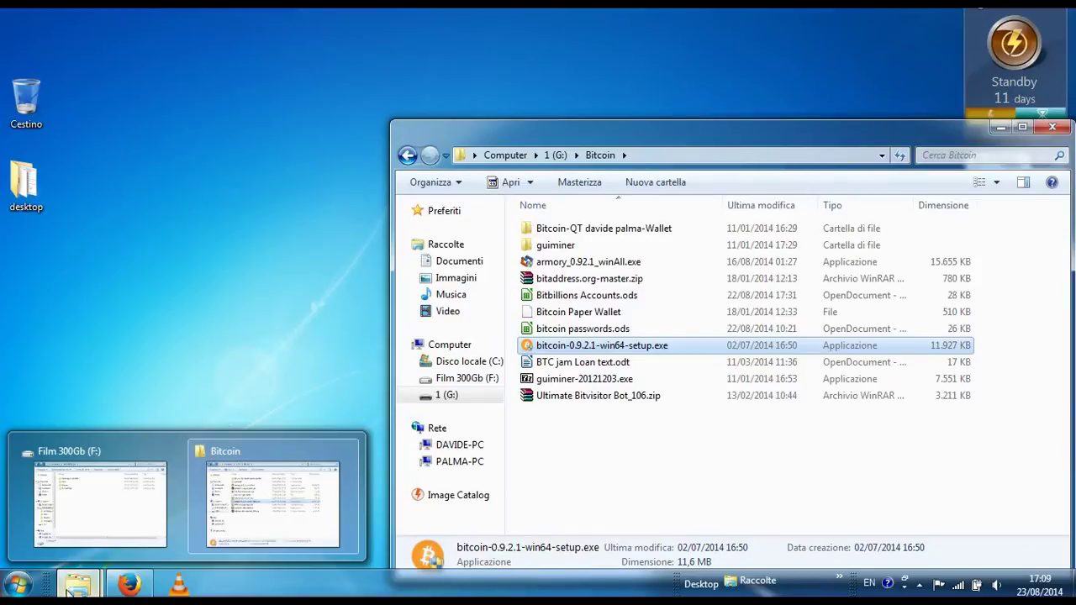
left_click(646, 460)
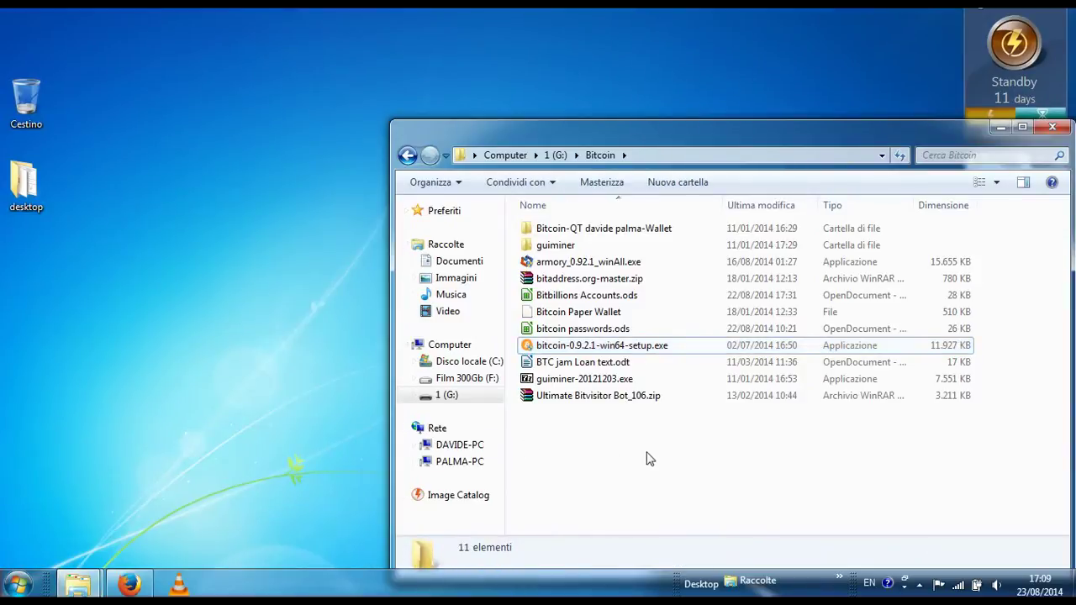
- Run the 64-bit installer and set the install location to F:\Bitcoin on Film 300Gb
left_click(617, 347)
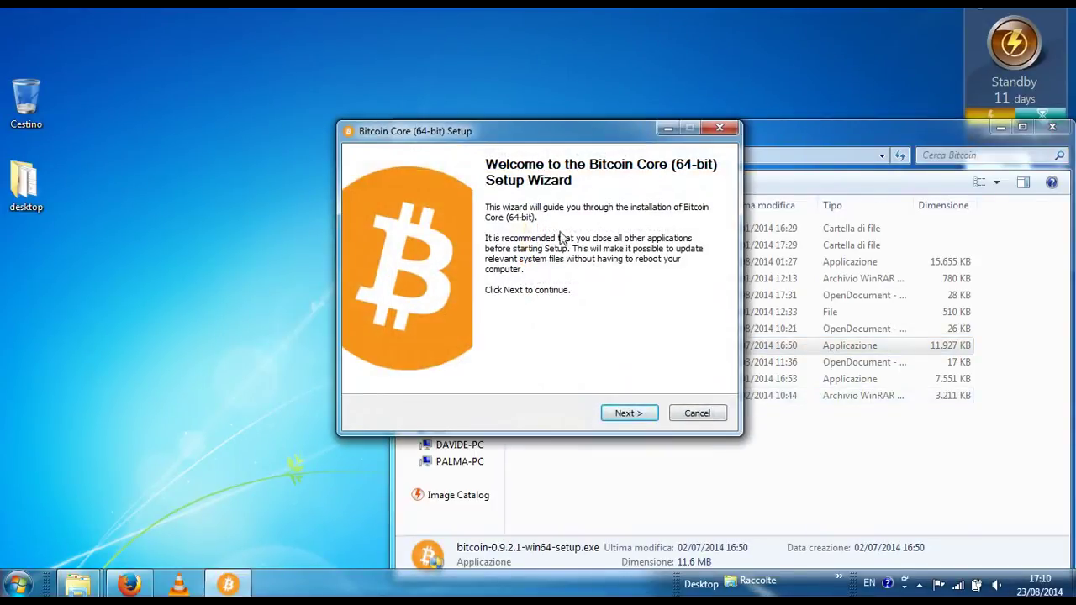
left_click(642, 416)
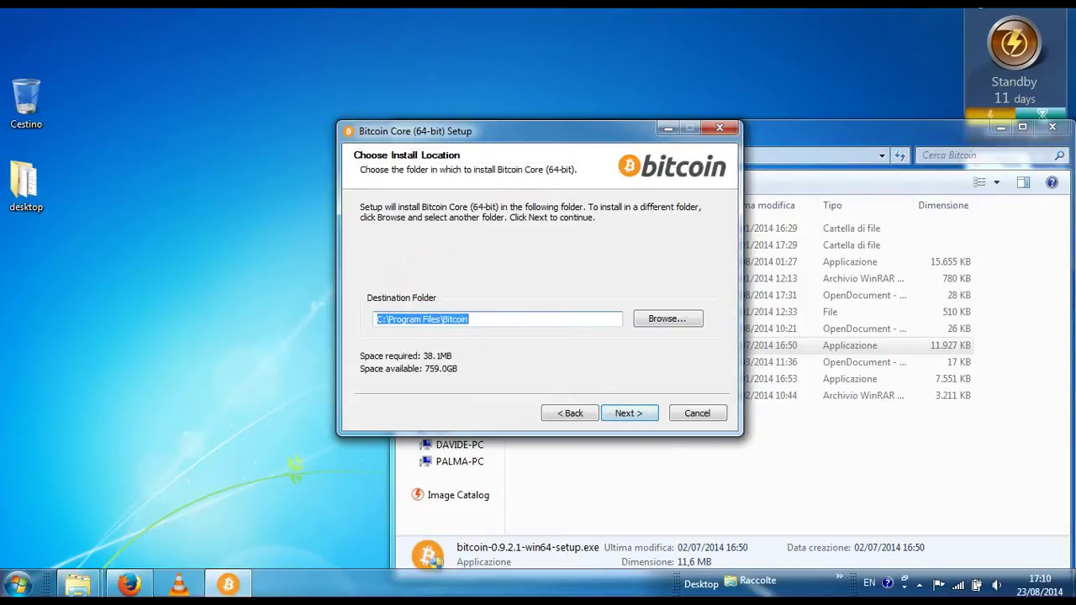
left_click(678, 321)
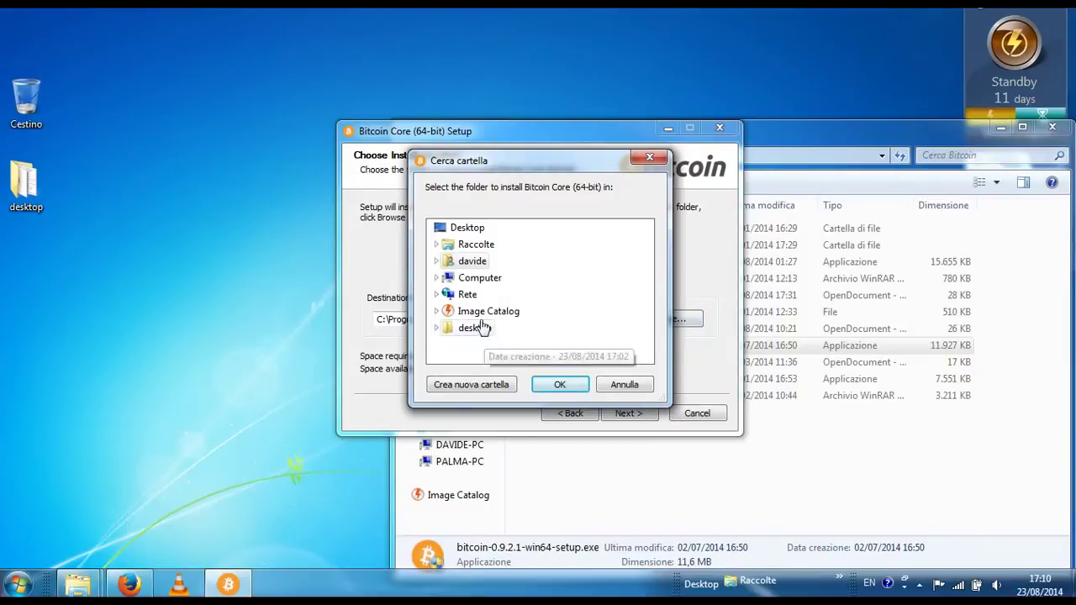
double_click(447, 279)
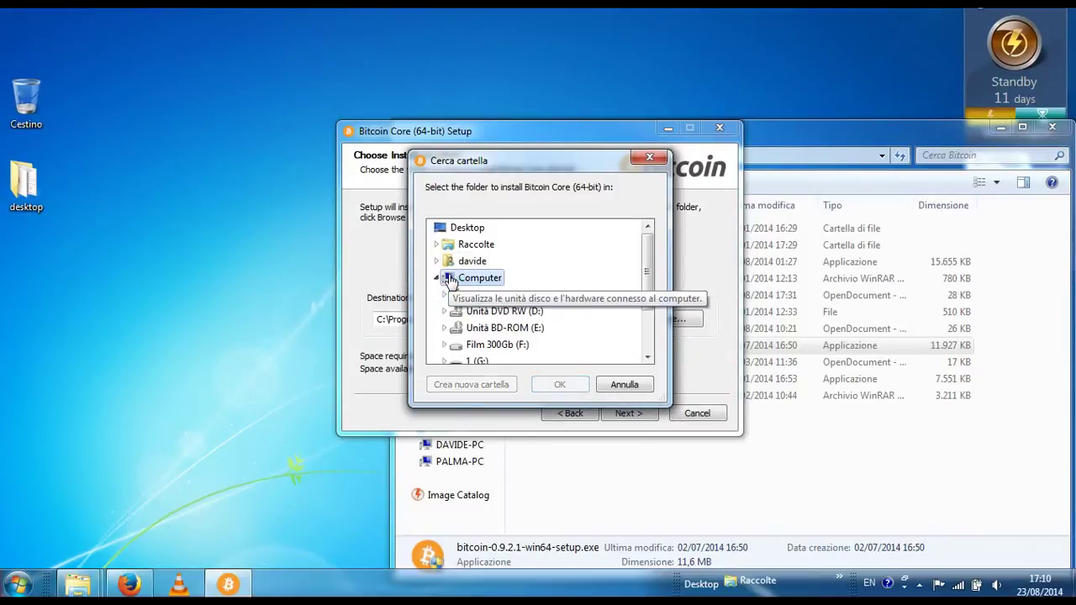
scroll(649, 277, "down", 1)
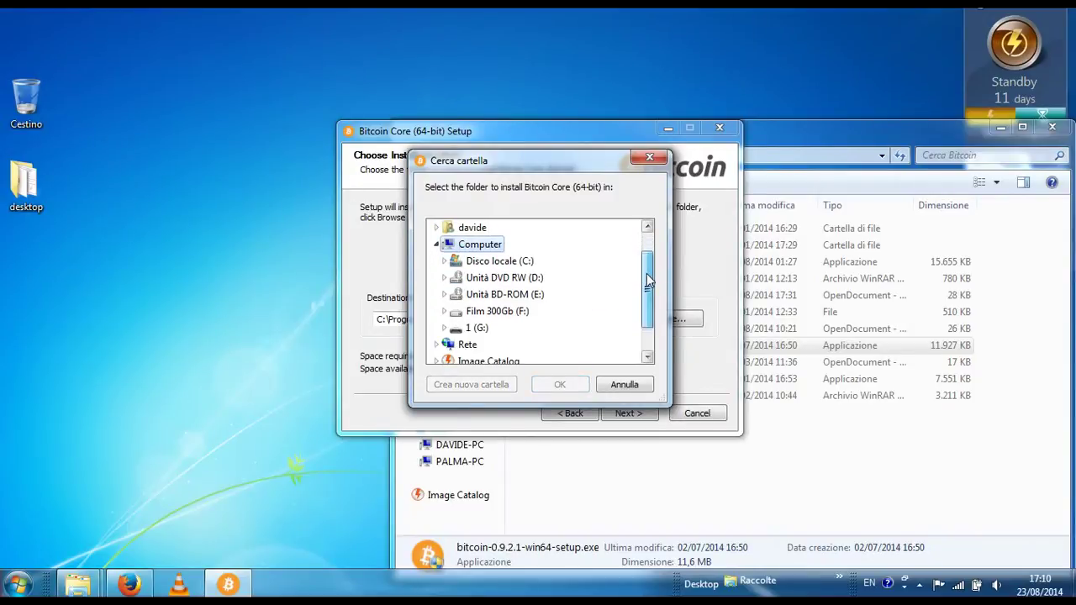
left_click(485, 312)
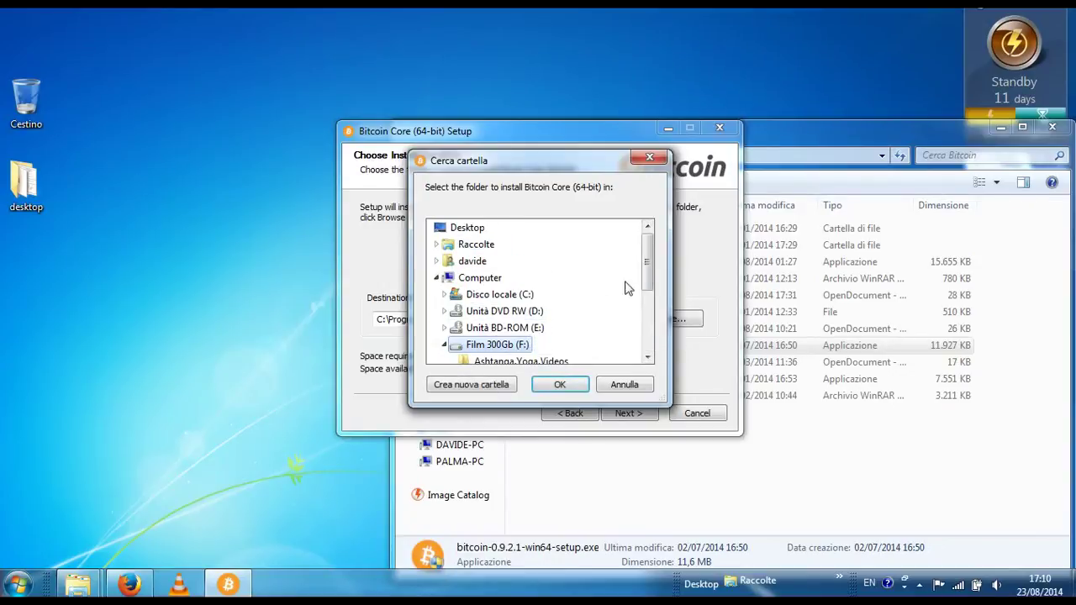
left_click(559, 386)
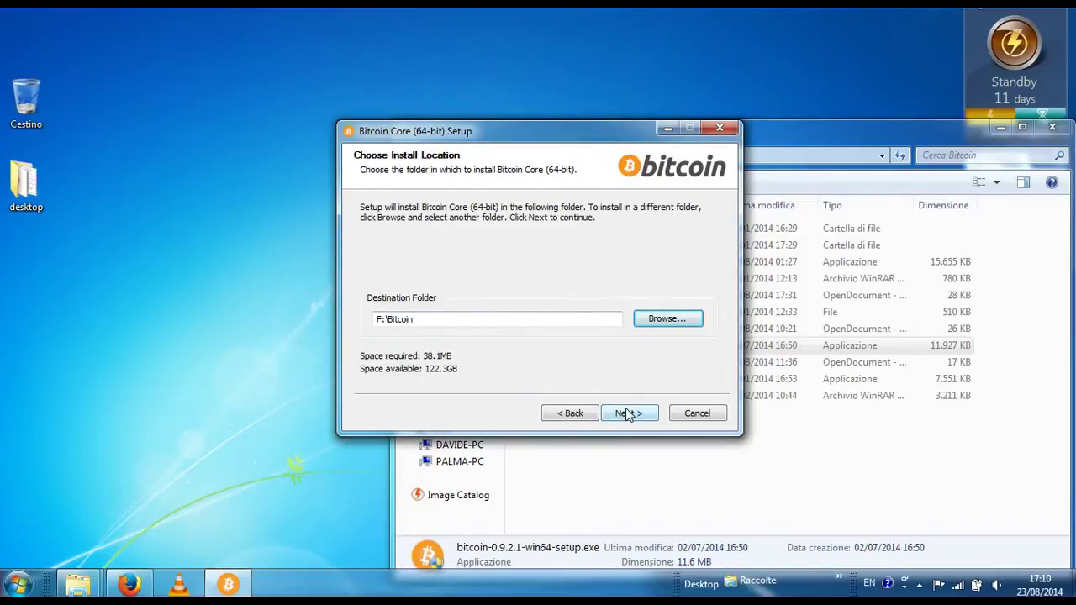
- Keep the default shortcuts folder, install, and continue to the final setup page
left_click(628, 413)
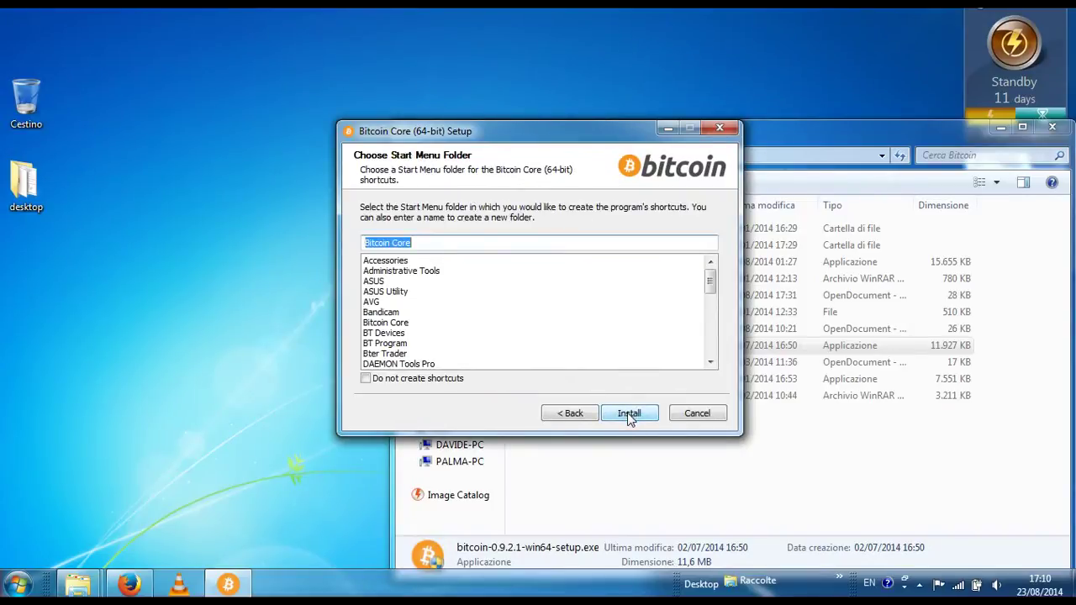
left_click(629, 415)
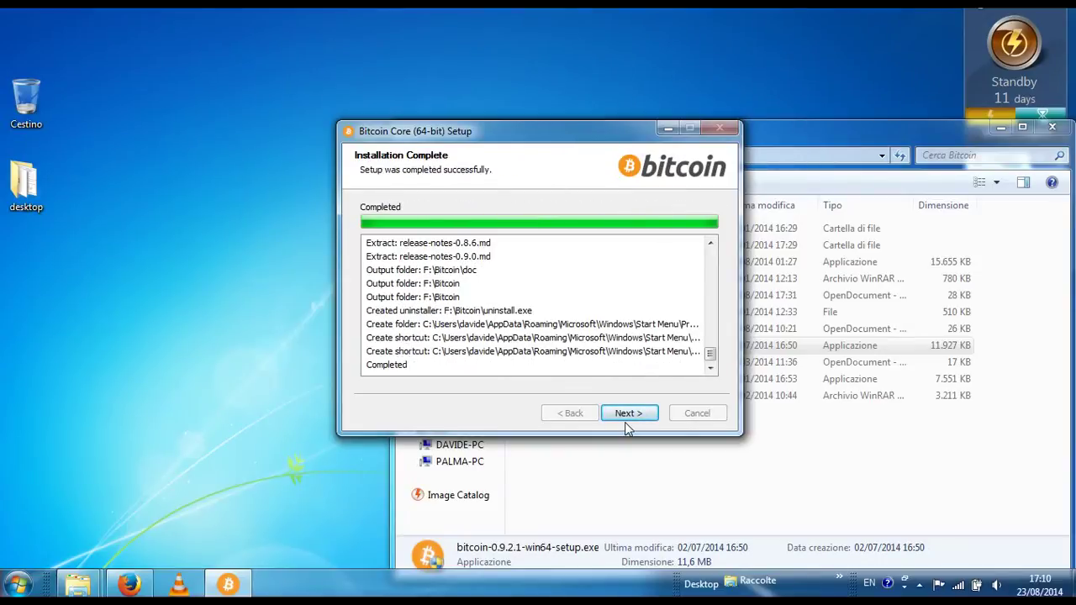
left_click(632, 420)
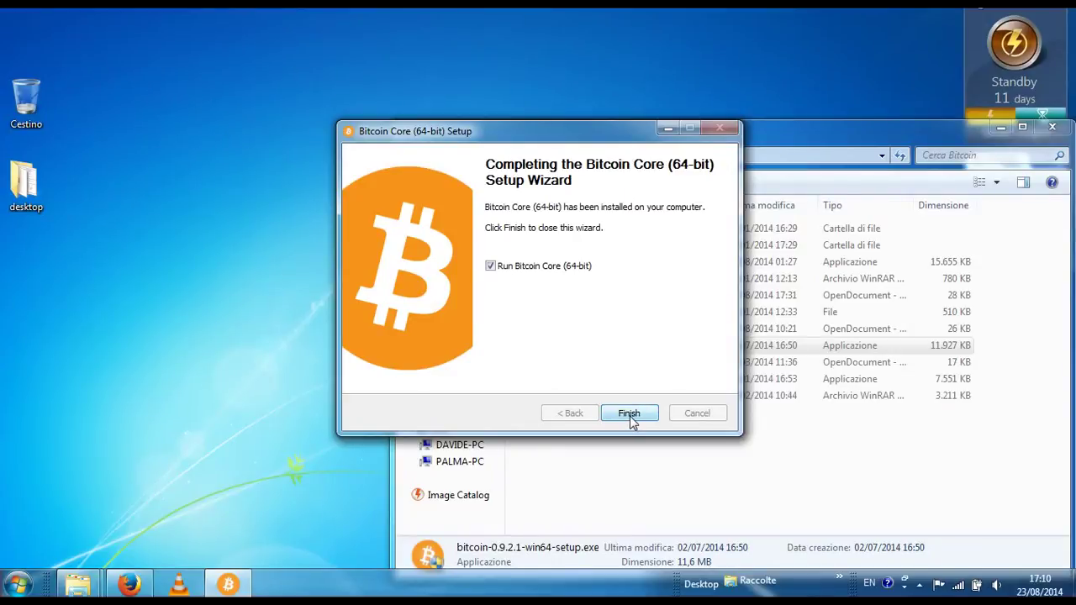
- Finish setup to launch Bitcoin Core and create a new folder on Film 300Gb (F:)
left_click(629, 415)
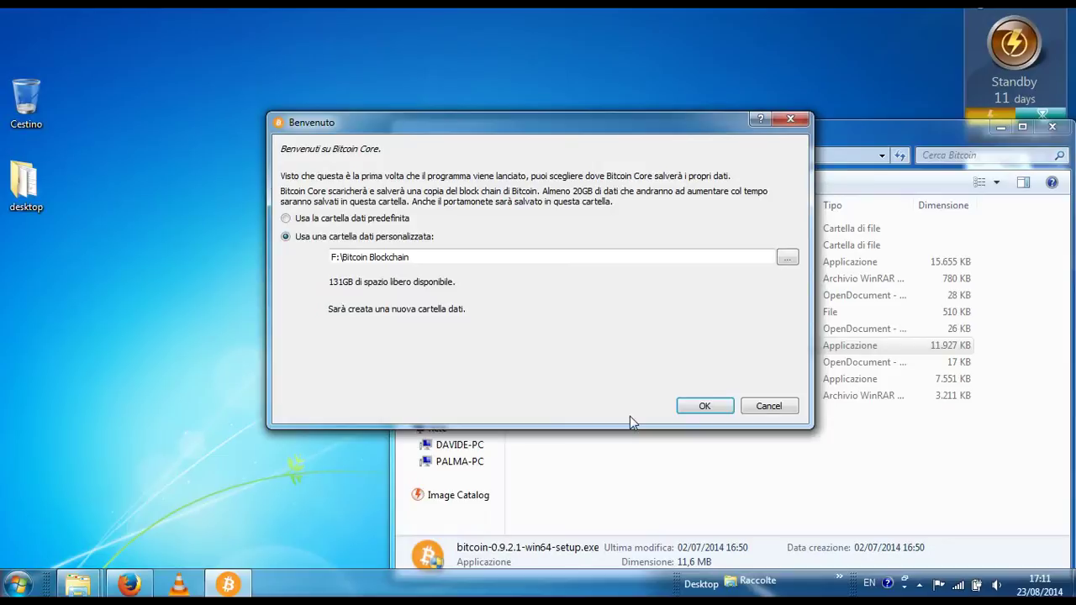
left_click(788, 260)
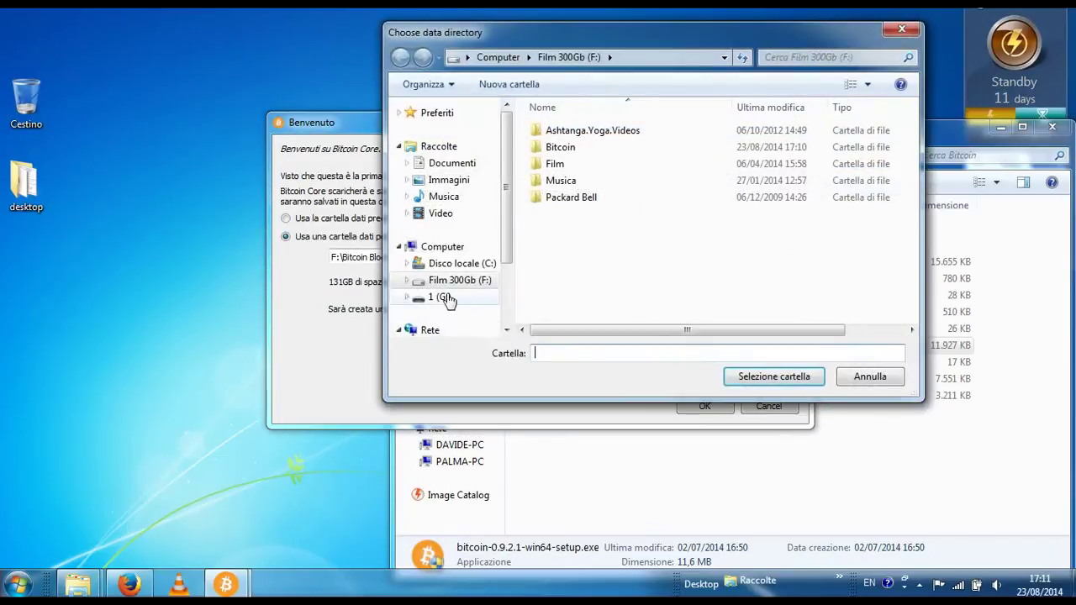
left_click(454, 283)
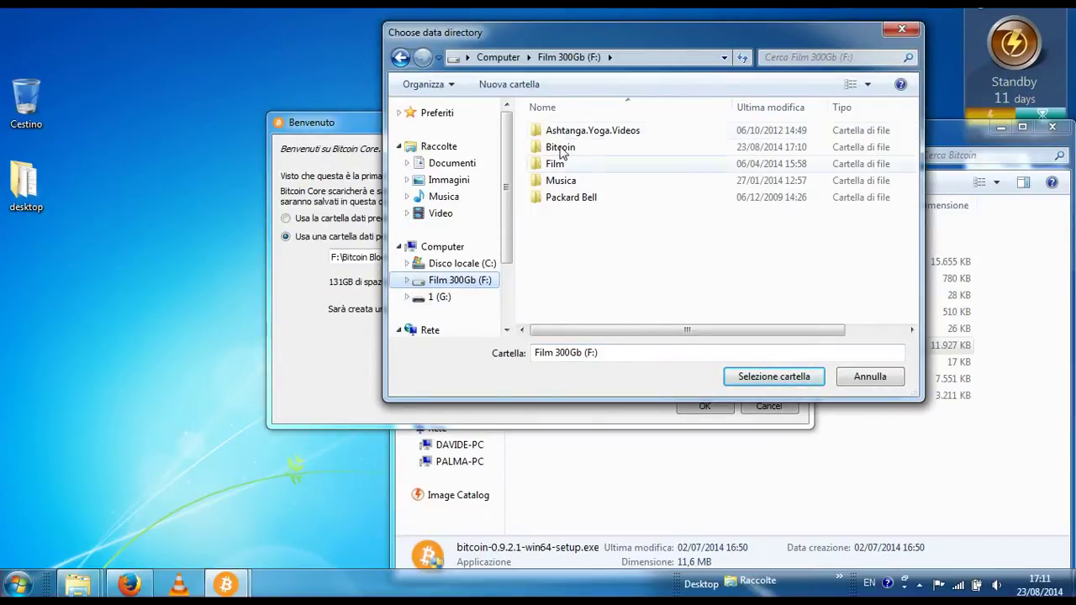
left_click(512, 85)
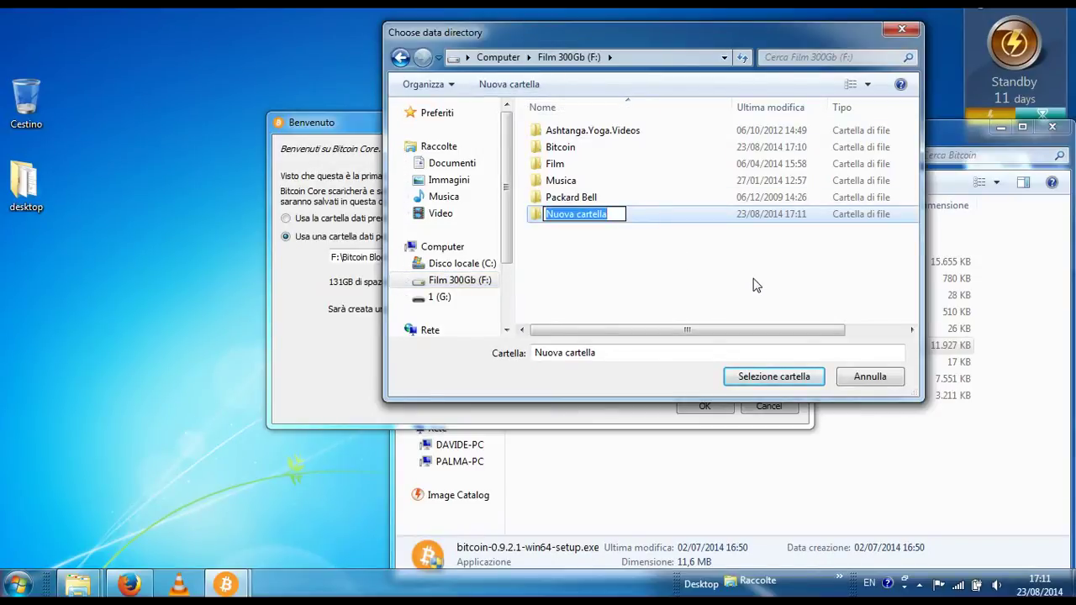
- Name the new folder 'Bitcoin Blockchain' and choose it as the data folder
type("Bit")
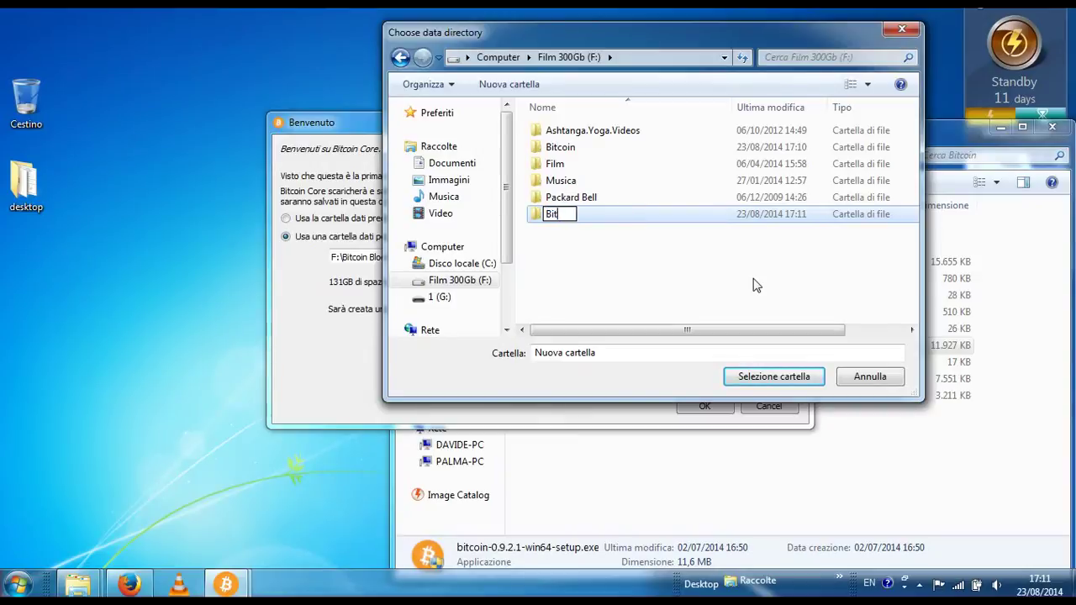
type("coin blockc")
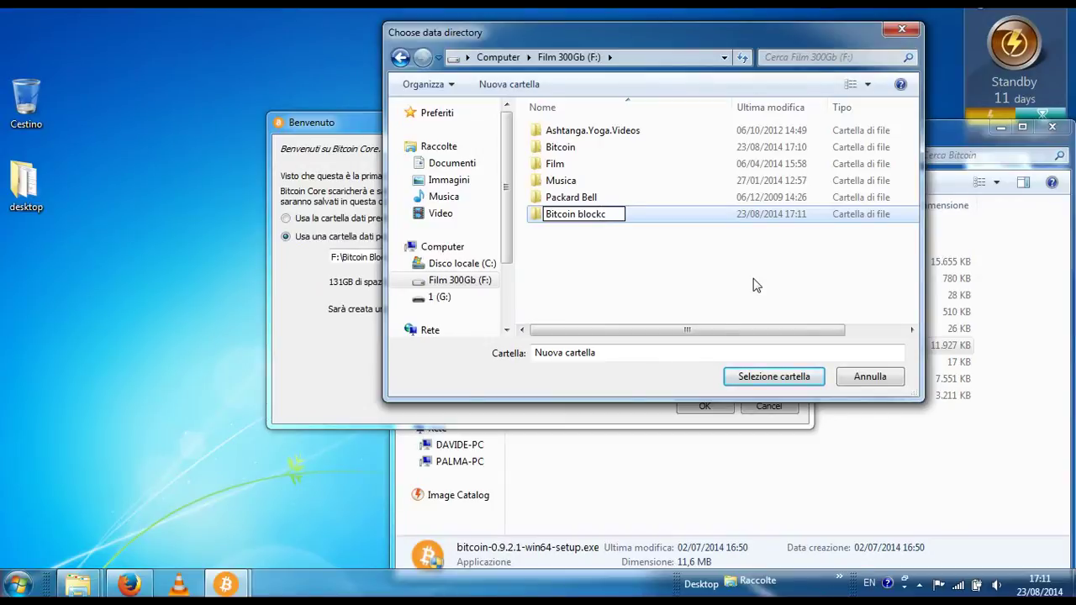
type("hain")
key("BackSpace")
type("n")
key("Left")
key("Left")
key("Left")
key("Left")
key("Left")
key("Left")
key("Left")
key("Left")
key("Left")
key("BackSpace")
type("B")
key("Return")
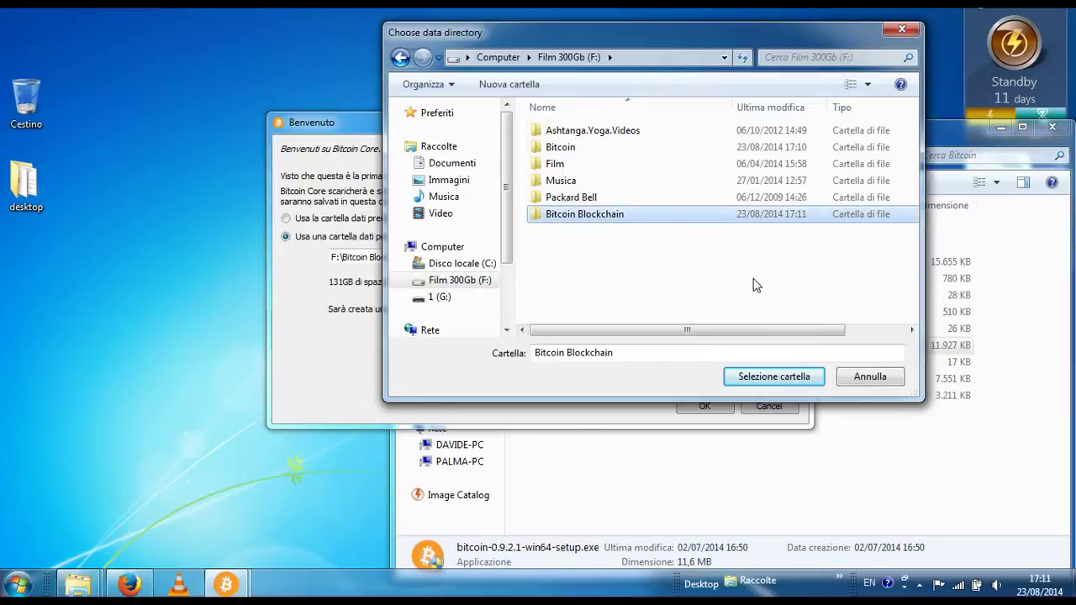
left_click(593, 215)
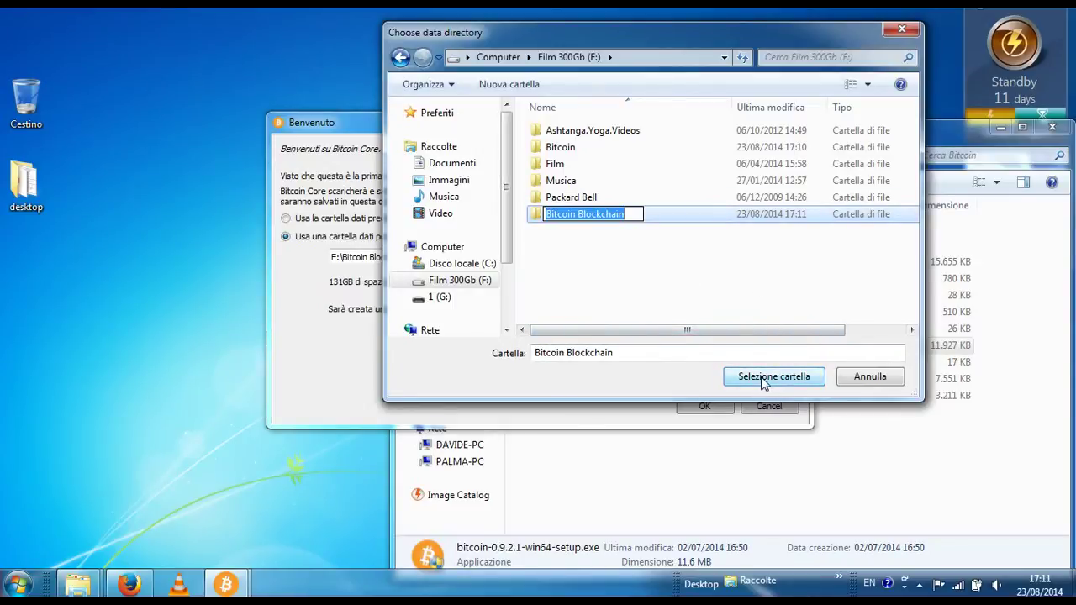
left_click(728, 293)
left_click(595, 217)
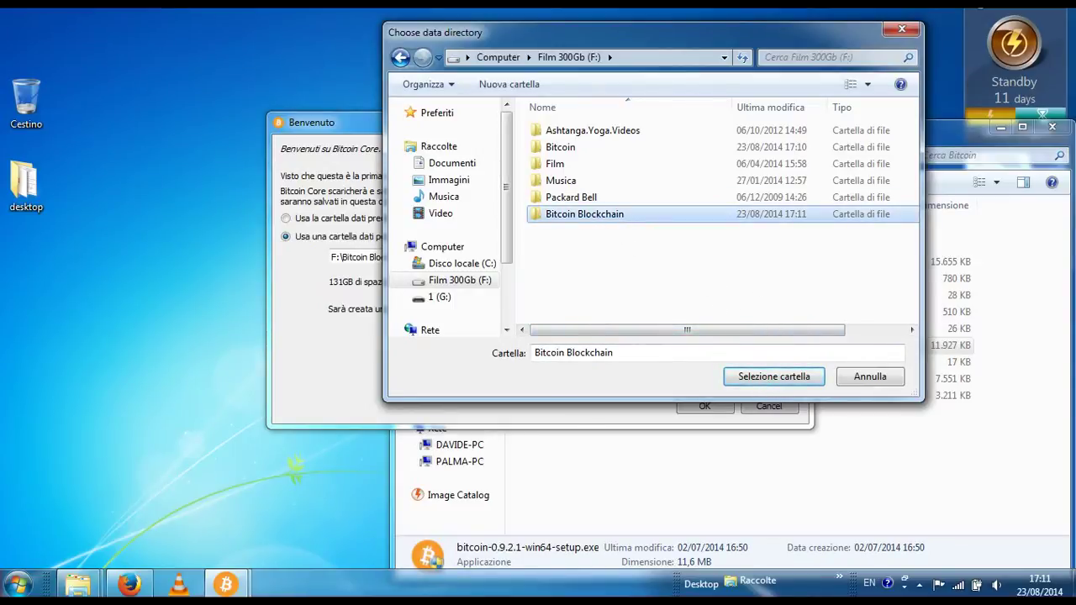
left_click(774, 377)
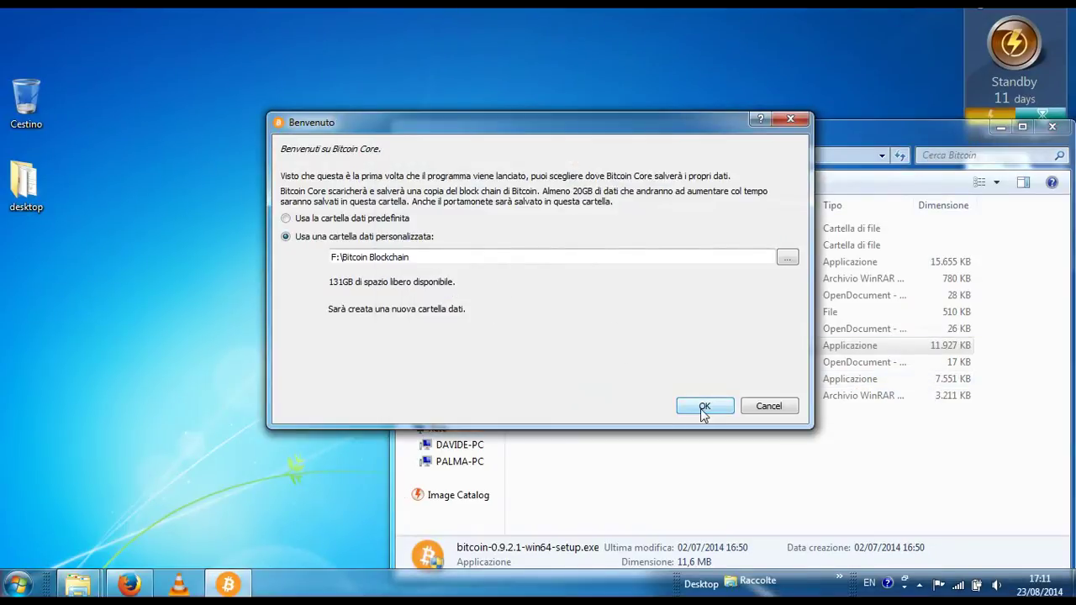
- Confirm the F:\Bitcoin Blockchain data folder and let the wallet begin syncing blocks, then open the File menu
left_click(704, 408)
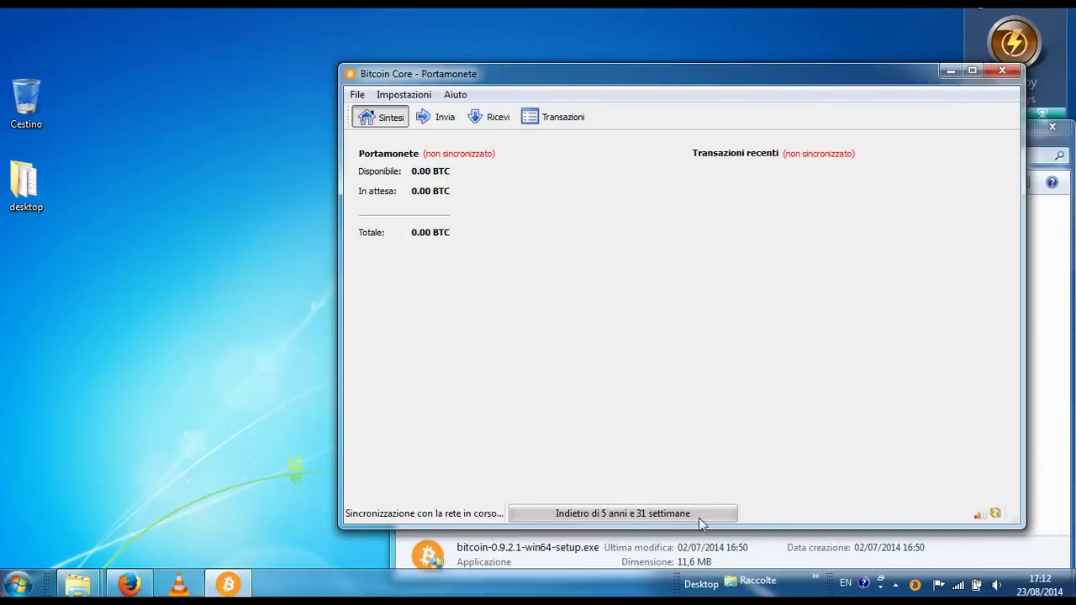
mouse_move(685, 515)
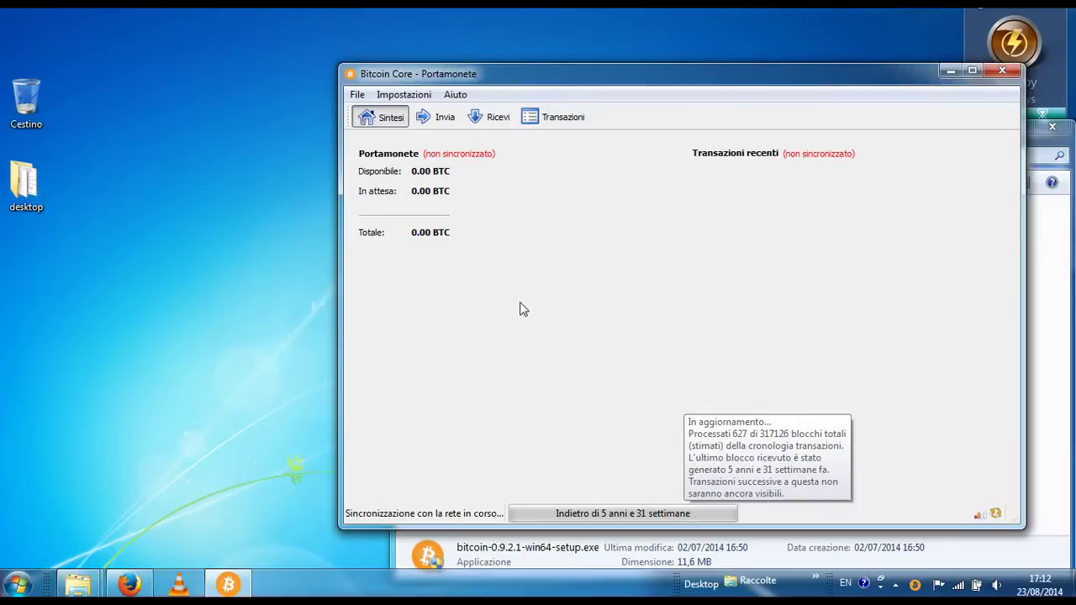
left_click(356, 95)
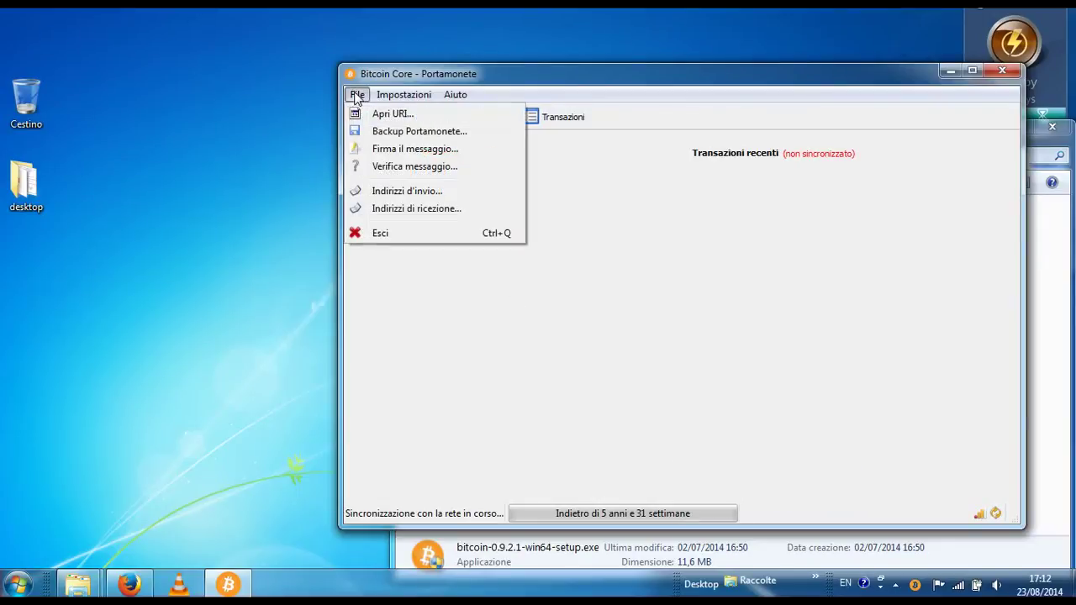
- Quit Bitcoin Core and open the Bitcoin program folder on drive F: in Explorer
left_click(408, 235)
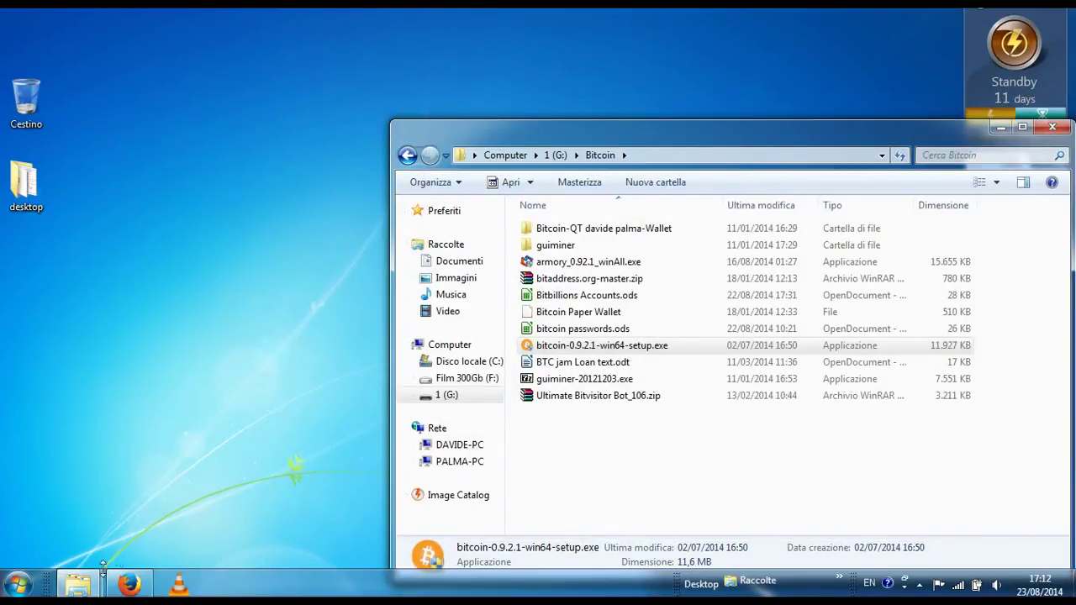
mouse_move(77, 584)
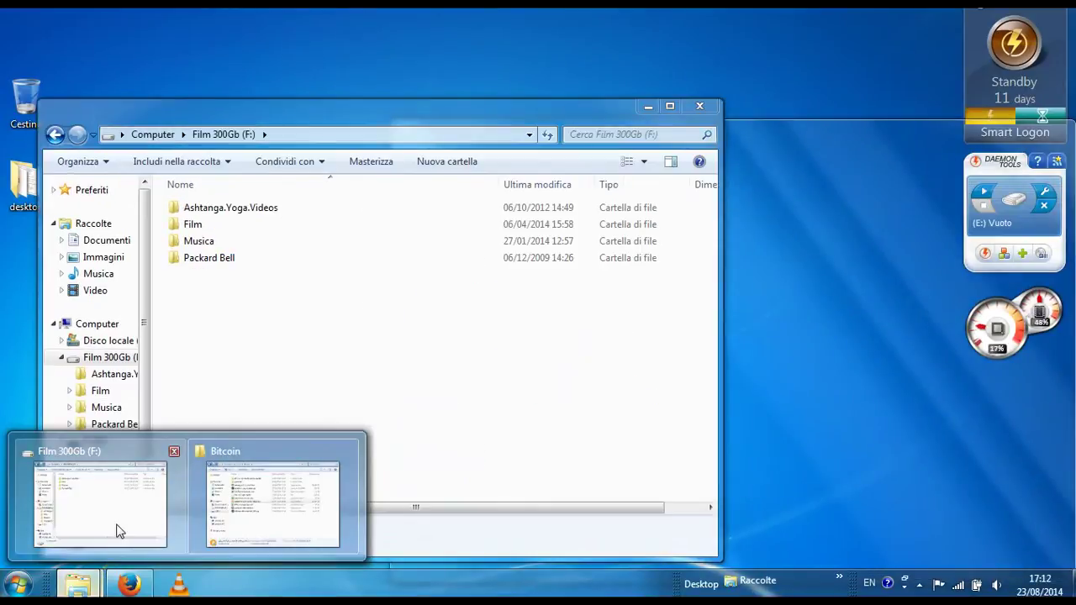
left_click(117, 530)
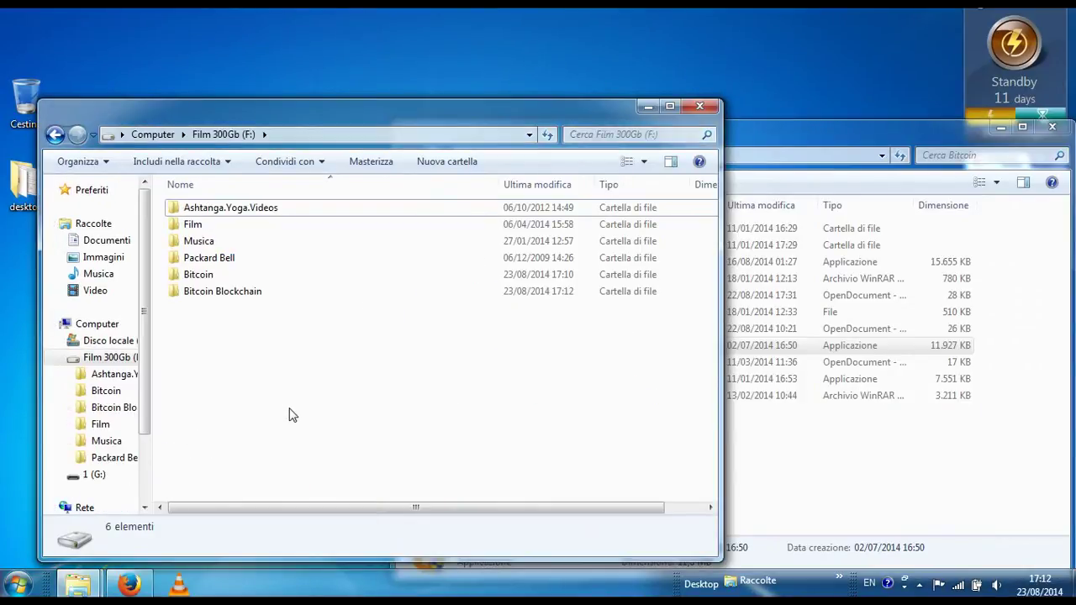
double_click(201, 277)
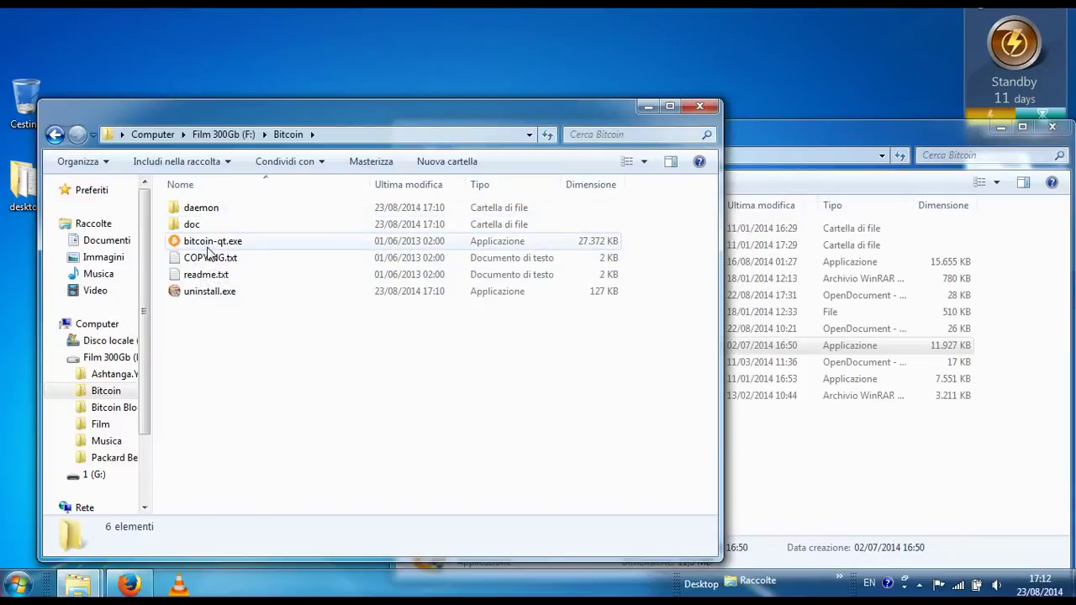
- Go back to Film 300Gb (F:) and open the Bitcoin Blockchain folder
mouse_move(214, 245)
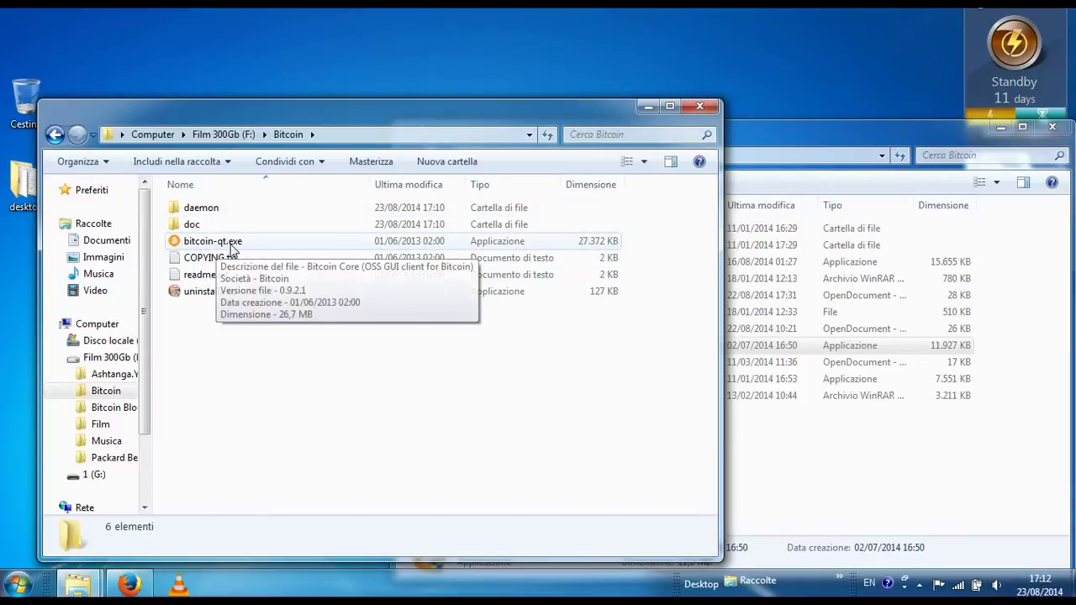
left_click(54, 134)
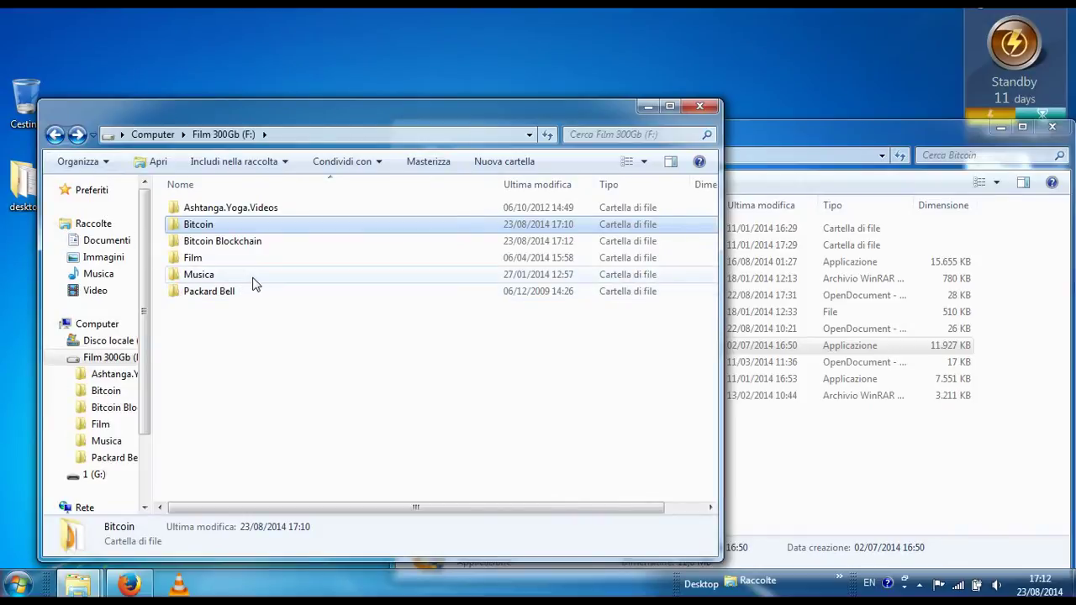
double_click(248, 243)
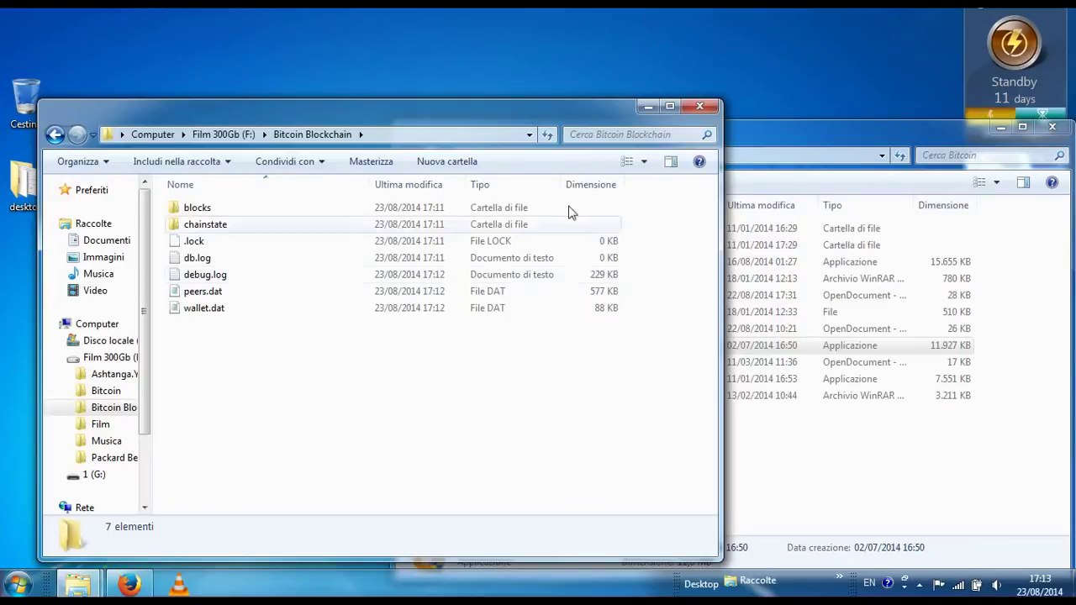
- Minimise the Bitcoin Blockchain window and briefly open, then close, the desktop folder
left_click(648, 108)
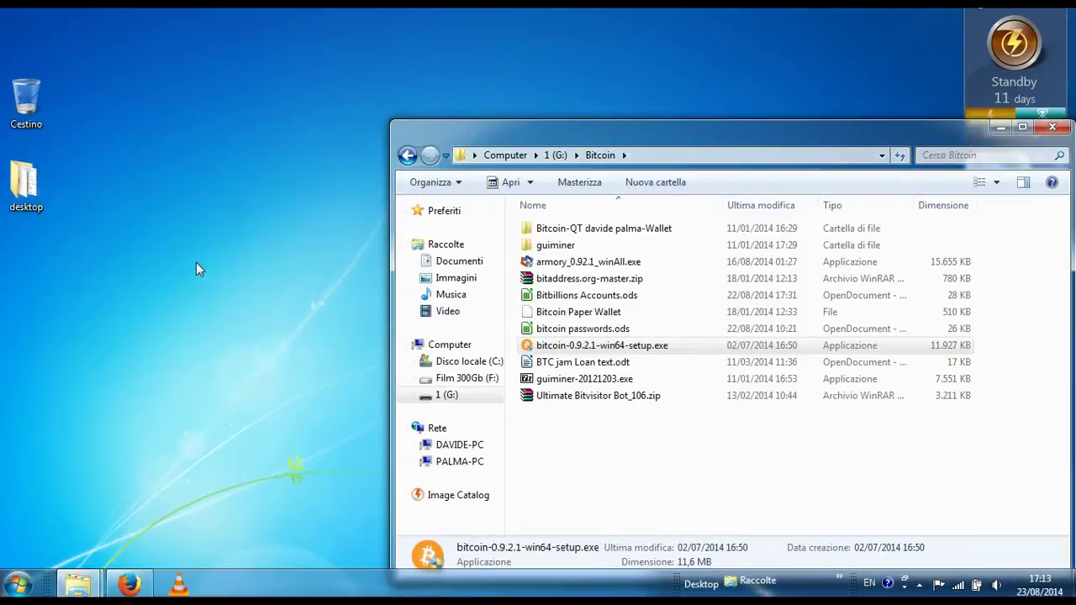
double_click(30, 198)
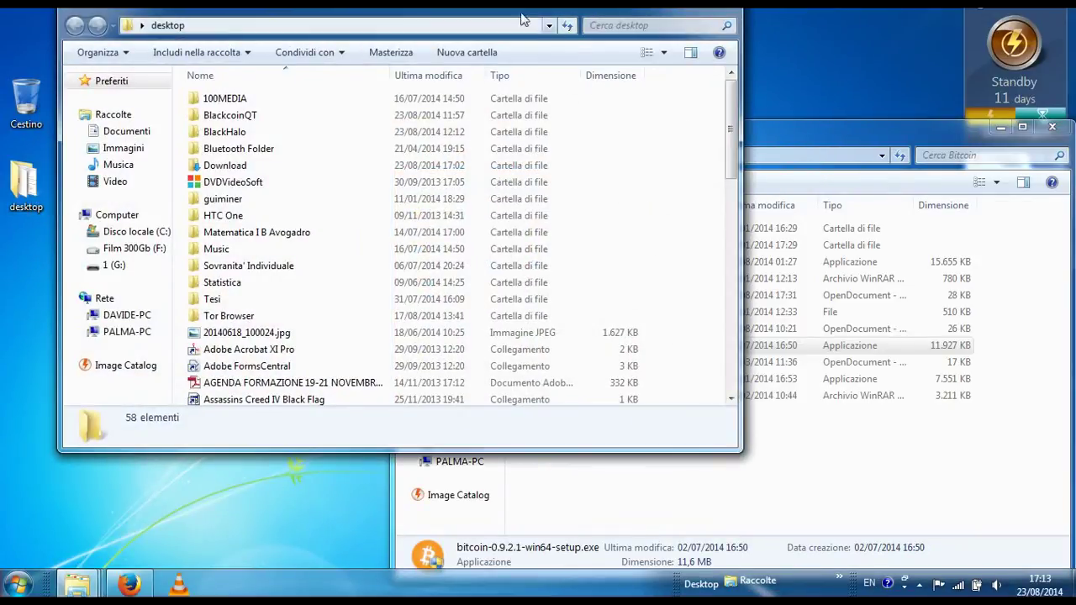
left_click_drag(524, 12, 516, 105)
left_click(717, 84)
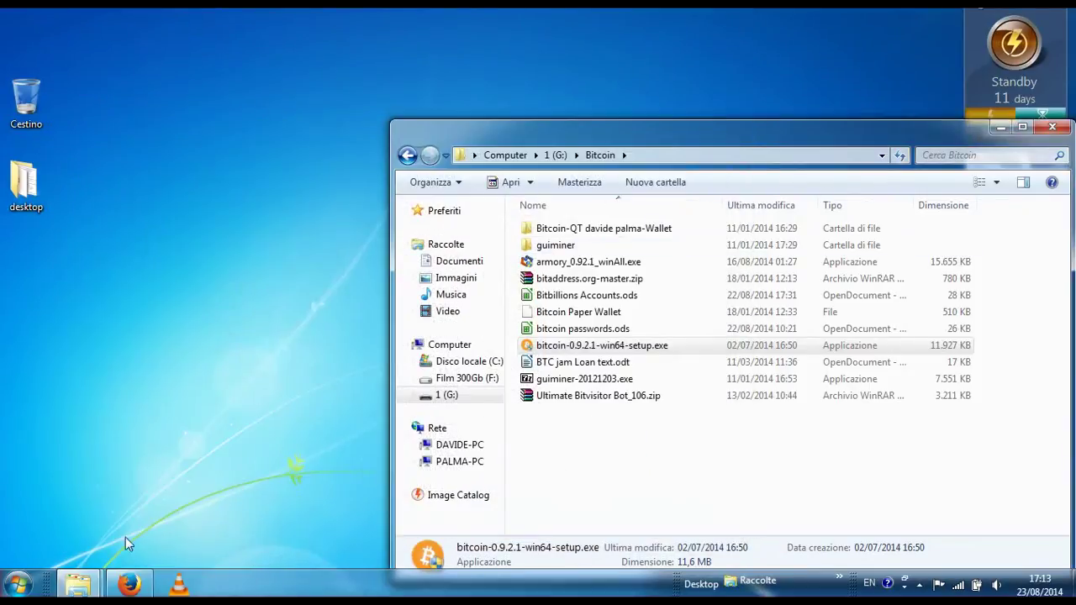
- Search the Start menu for 'vuze' and launch Vuze
left_click(19, 585)
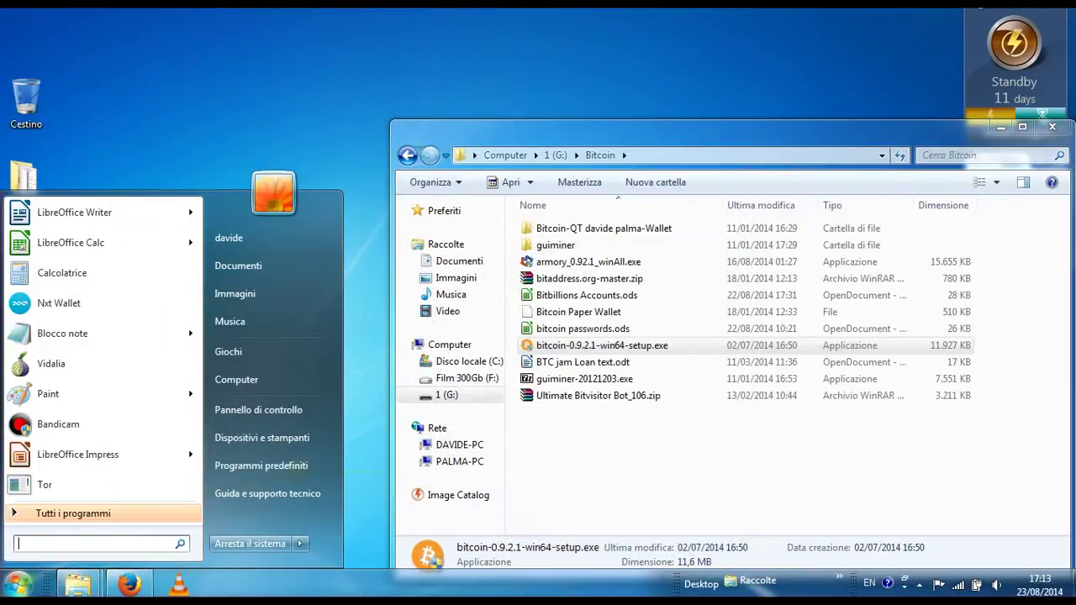
type("vuze")
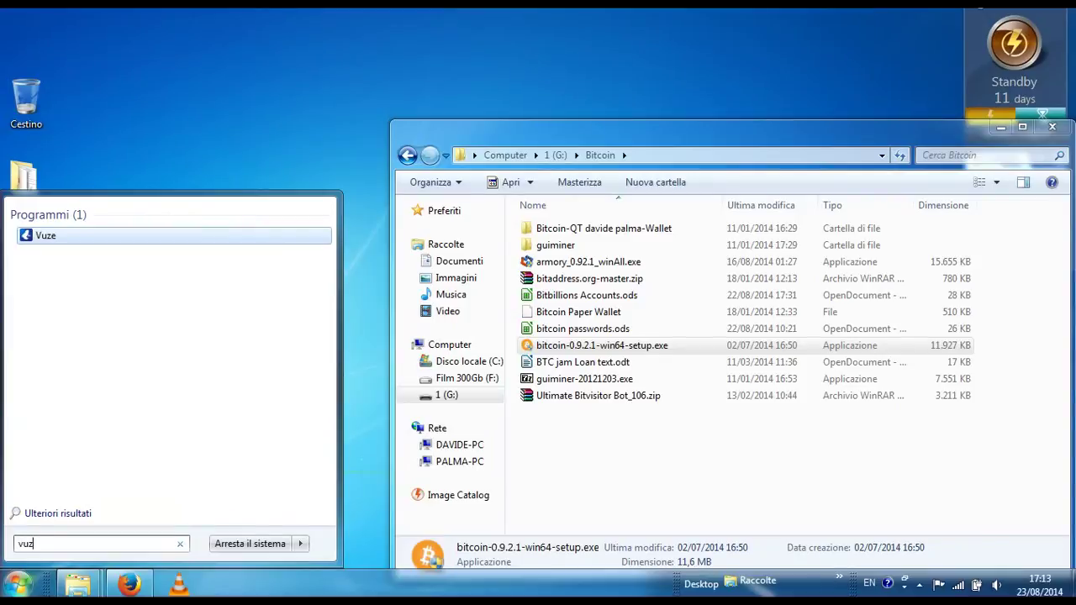
left_click(68, 238)
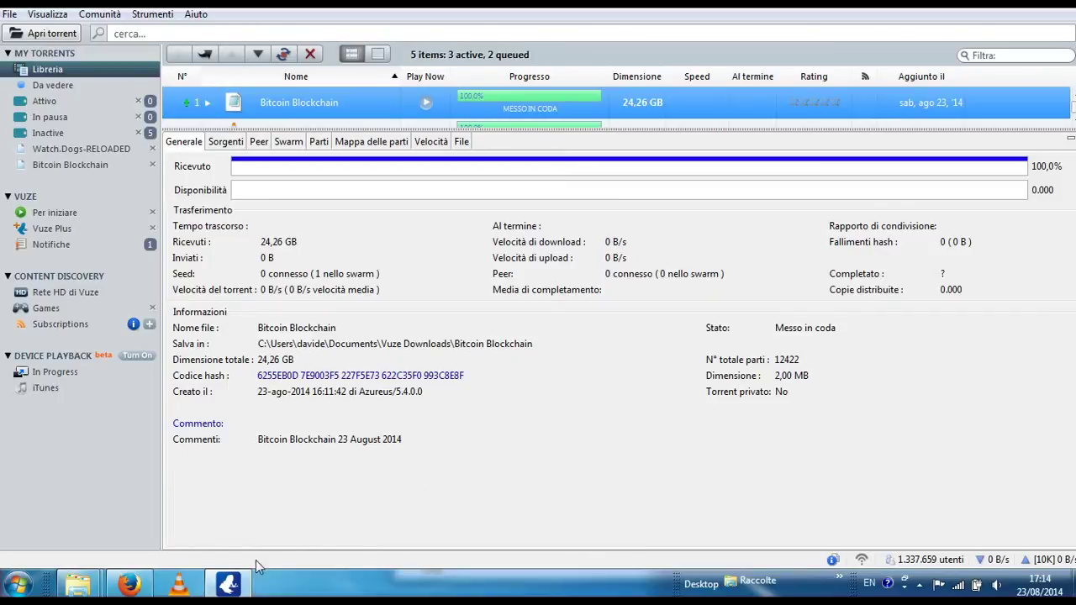
- Review the Bitcoin Blockchain torrent's General details: 24,26 GB received, 100%, queued
mouse_move(240, 591)
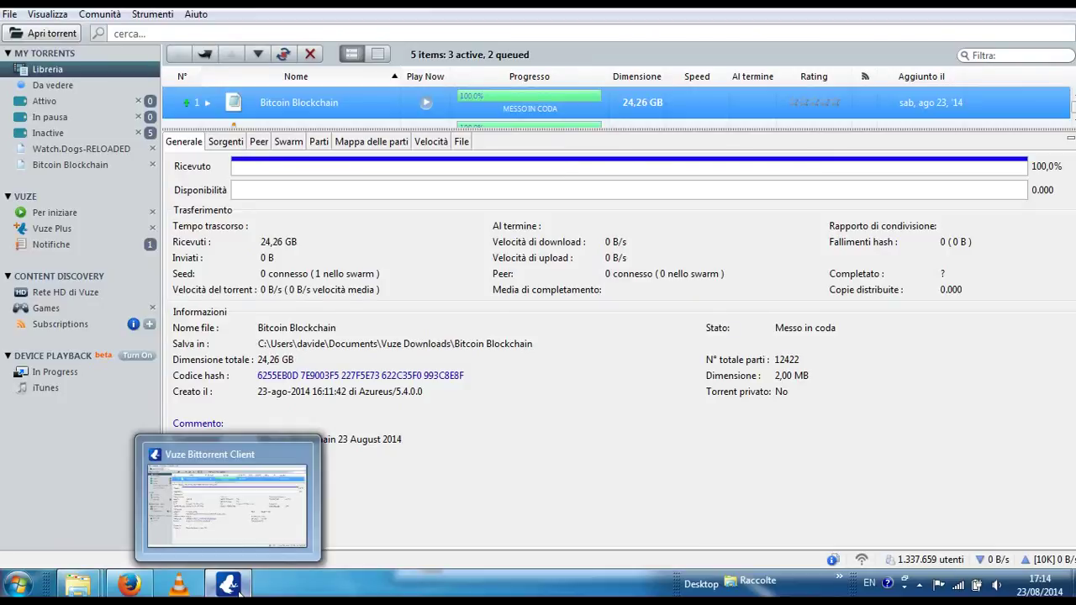
- Minimise Vuze and bring the F:\Bitcoin Blockchain Explorer window back
left_click(239, 591)
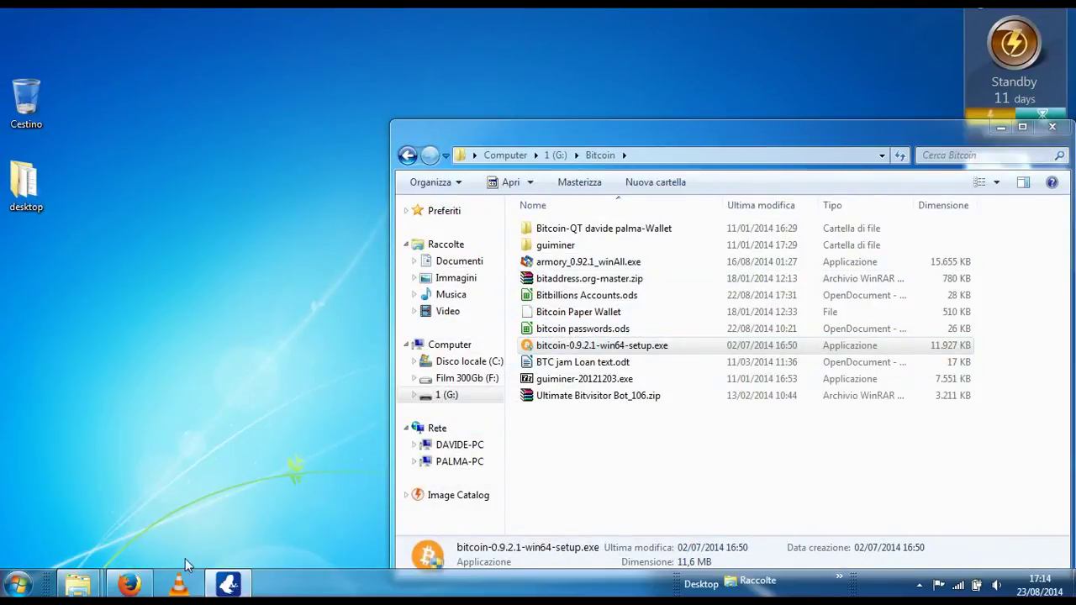
mouse_move(132, 586)
mouse_move(80, 581)
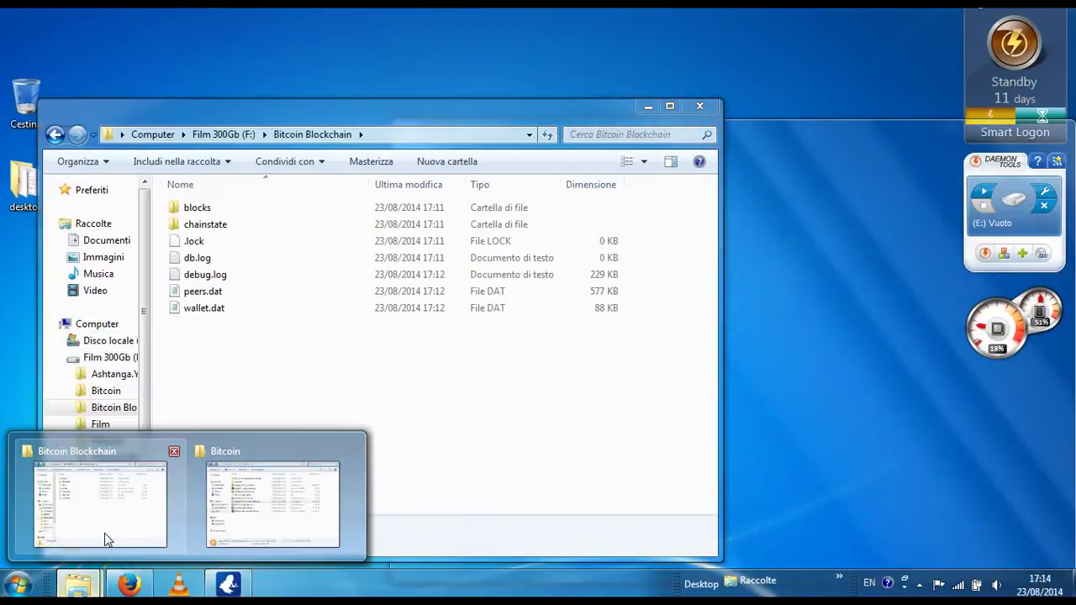
left_click(104, 533)
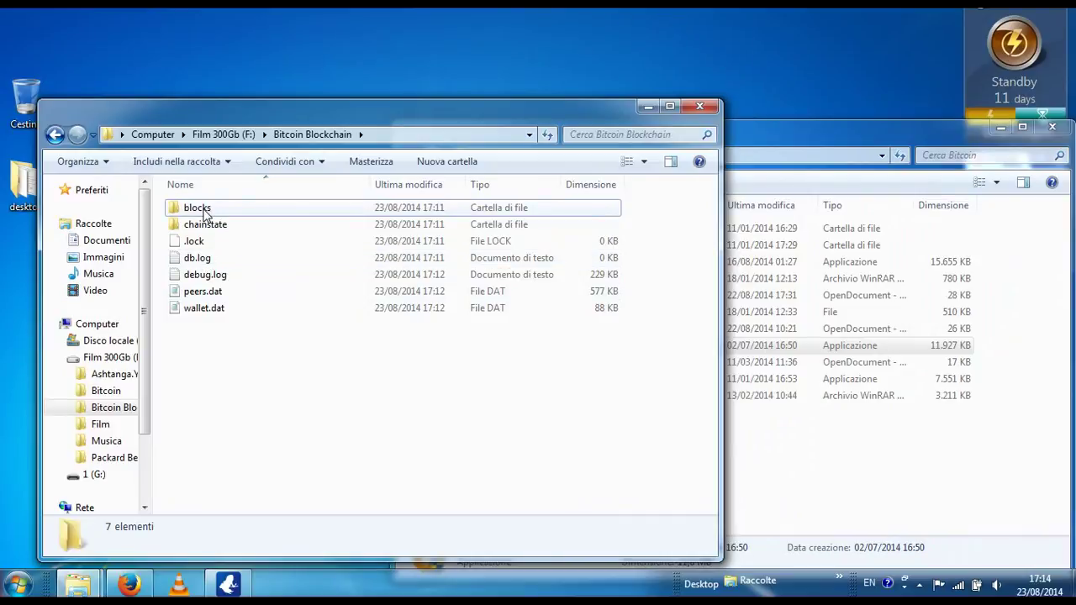
- Step through blocks, chainstate and the files below down to peers.dat
mouse_move(203, 214)
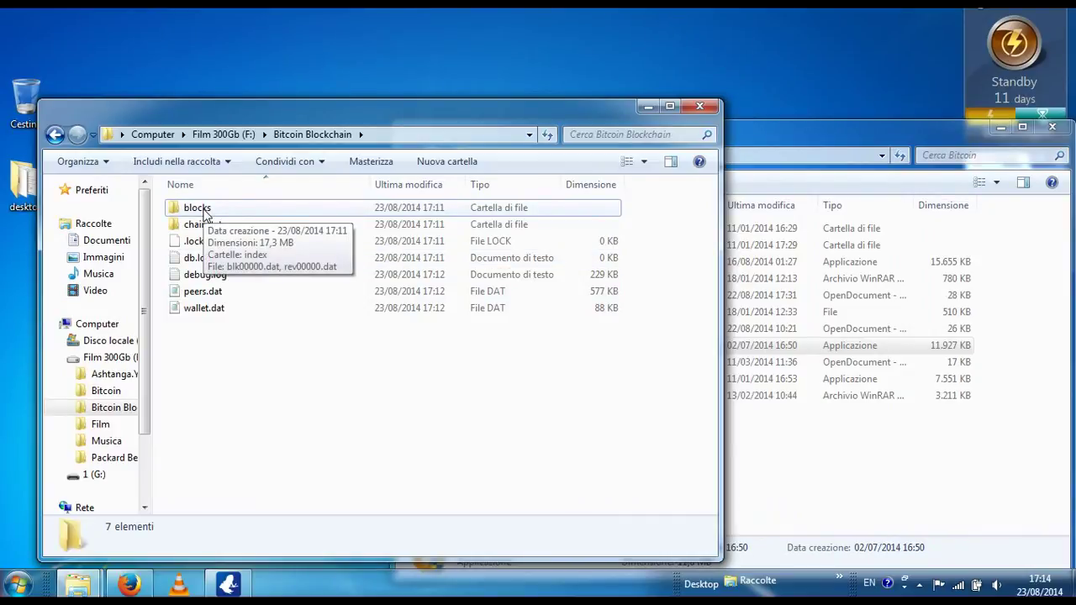
mouse_move(214, 308)
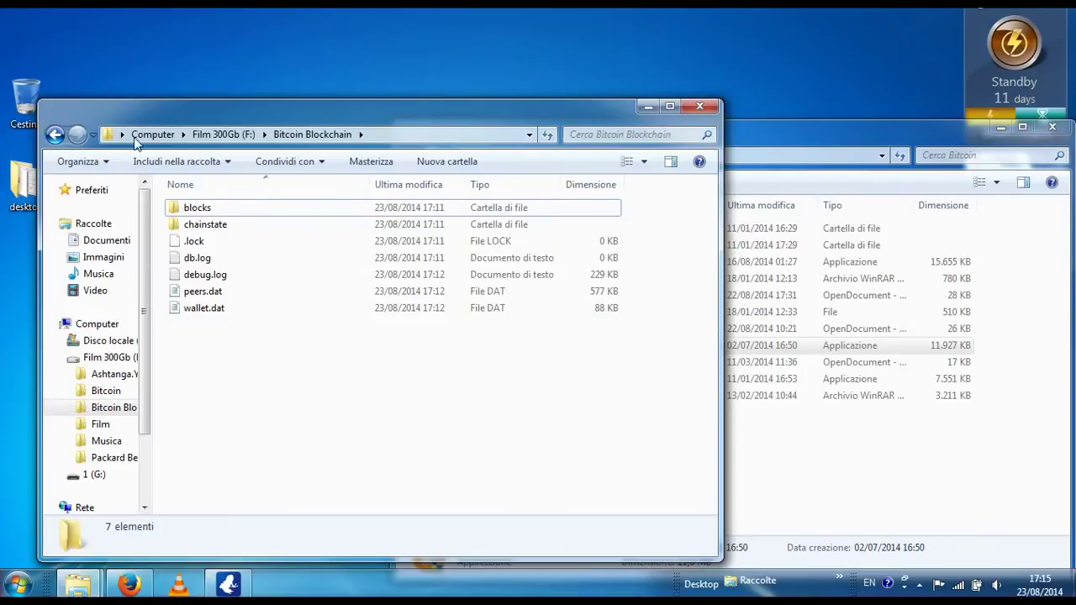
left_click(216, 210)
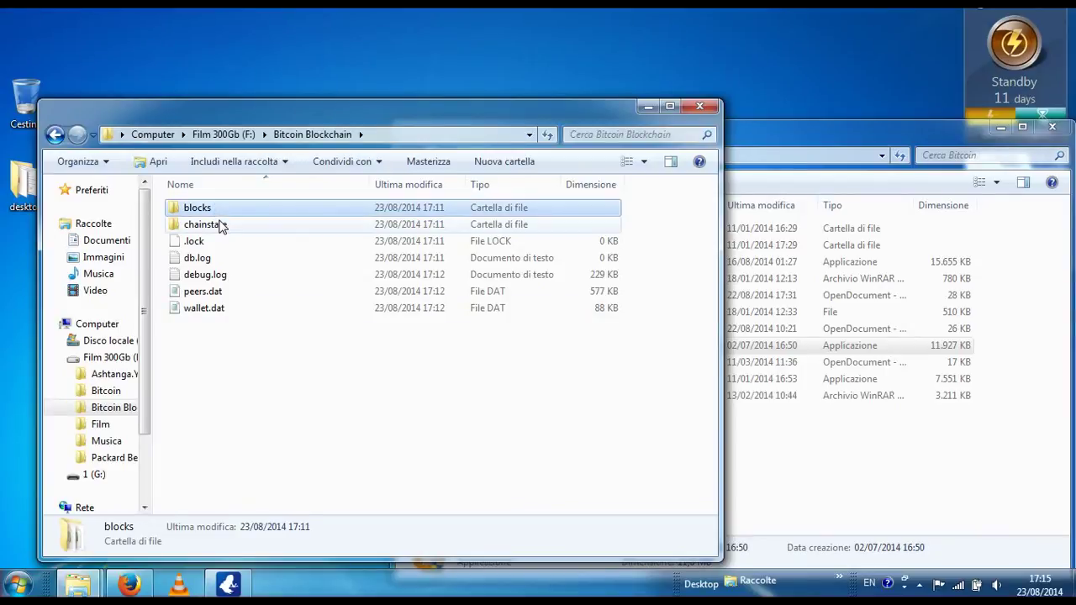
left_click(221, 227)
key("Down")
key("Down")
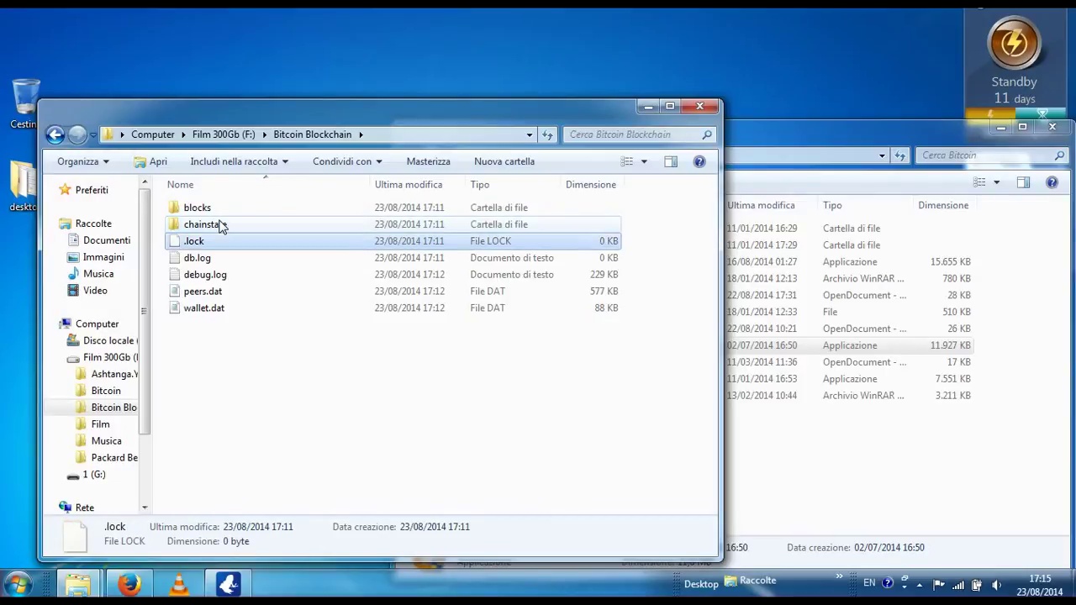
key("Down")
key("Down")
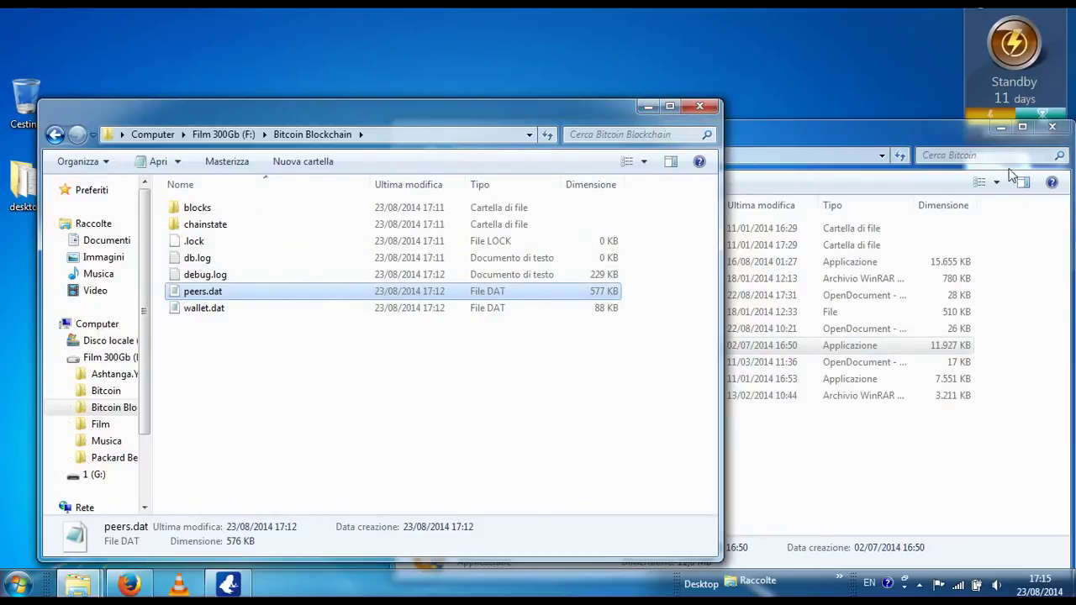
- Eject the G: drive and dismiss the safe-to-remove notice
right_click(89, 475)
left_click(193, 354)
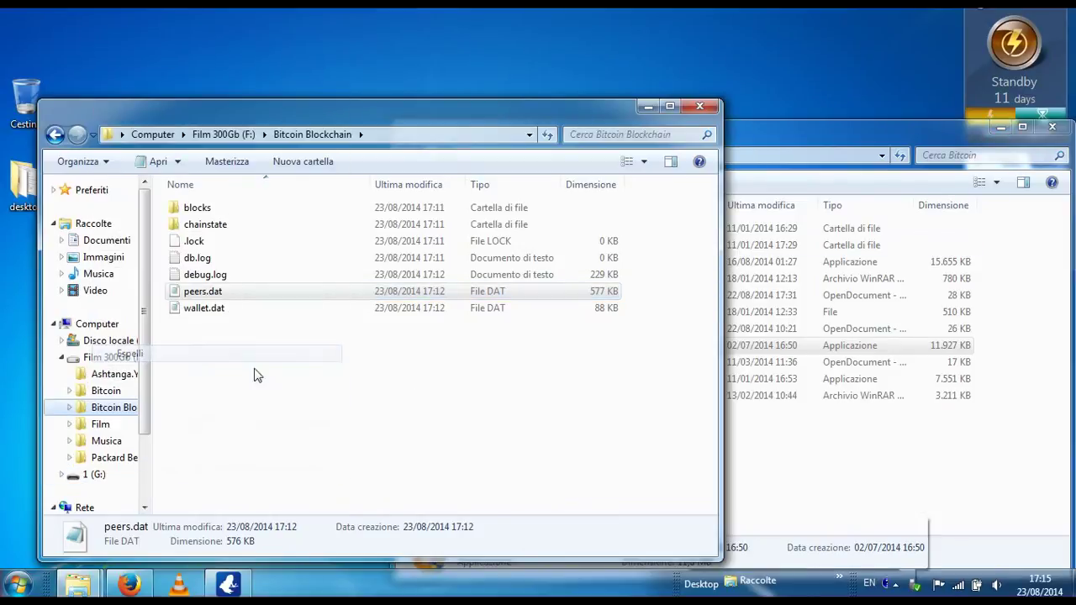
left_click(912, 528)
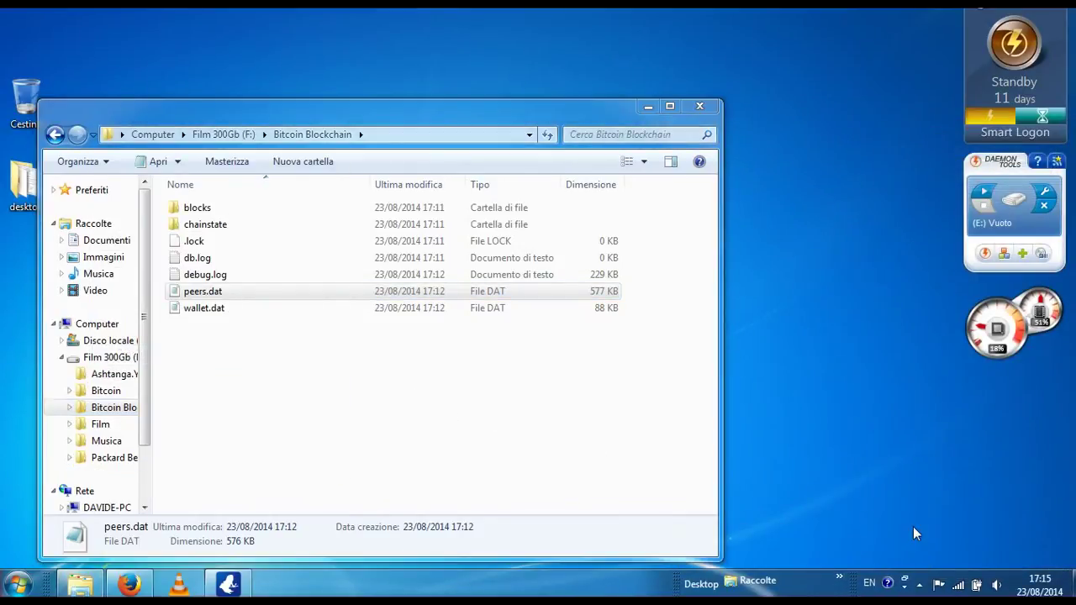
- Safely remove the Film 300Gb (F:) drive from the notification area and close the notices
left_click(919, 584)
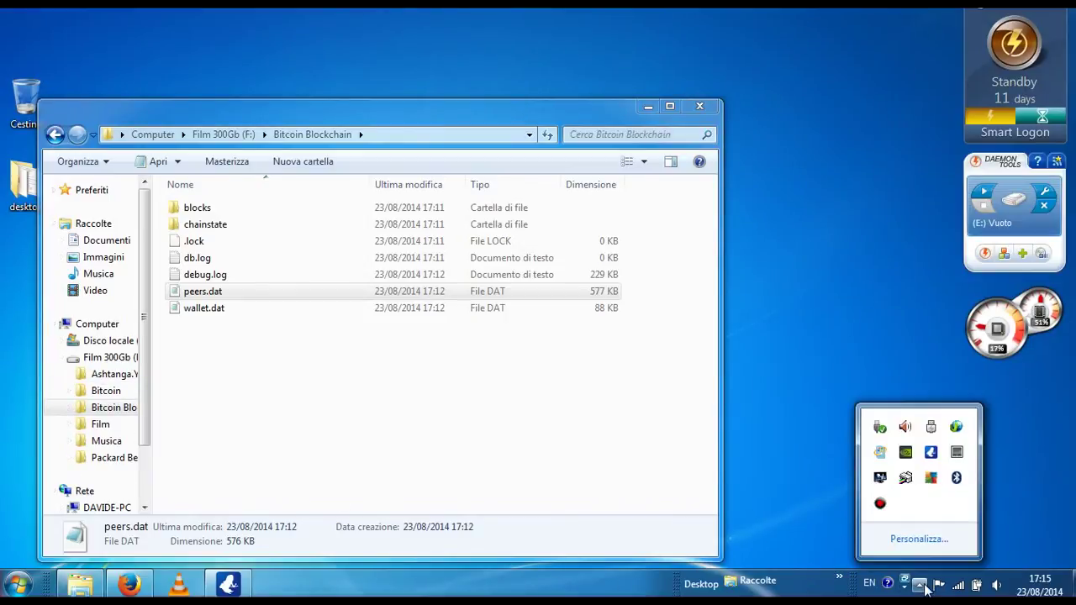
right_click(881, 427)
left_click(955, 475)
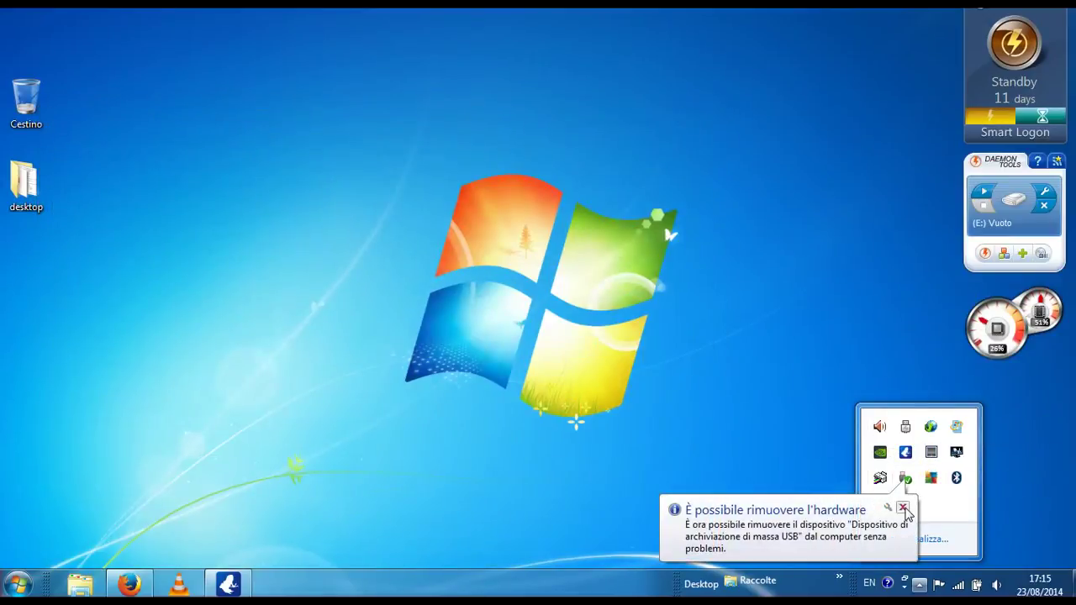
left_click(903, 508)
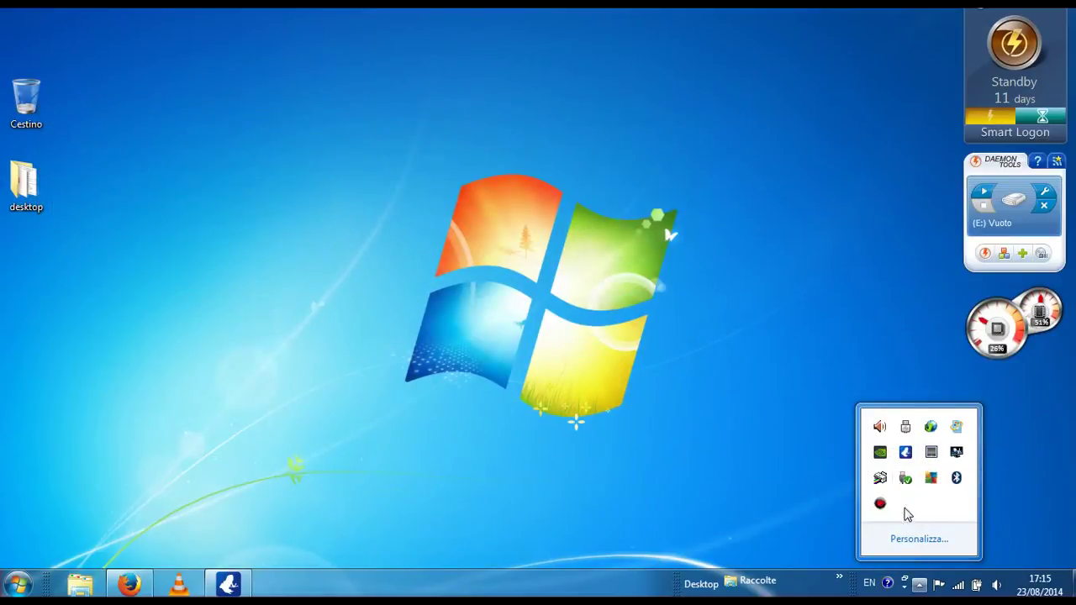
left_click(634, 363)
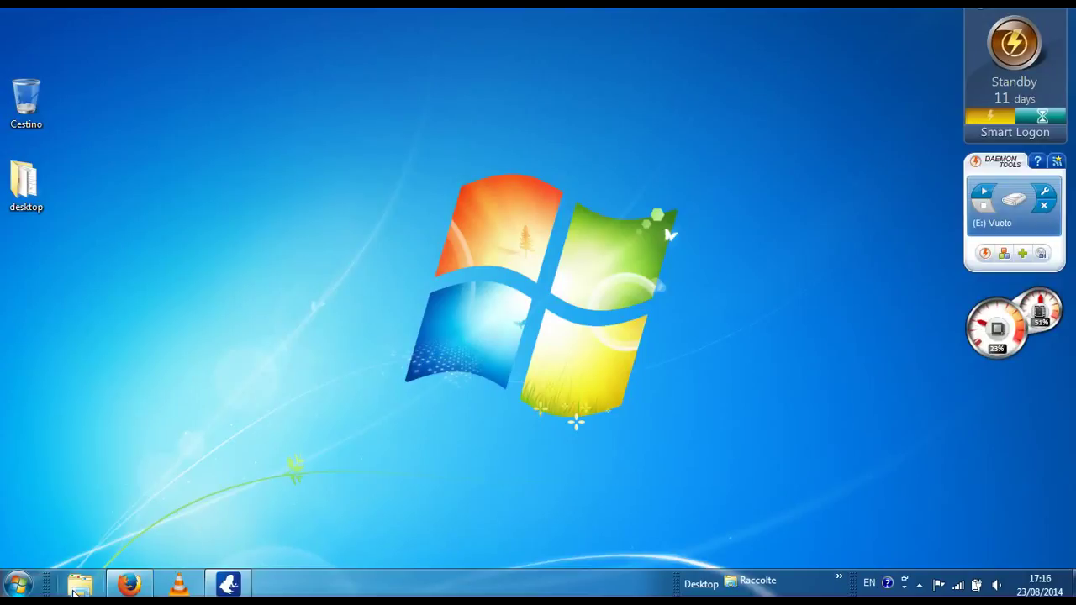
- Open SAMSUNG (F:)\Bitcoin in Explorer and select bitcoin-qt.exe
left_click(79, 588)
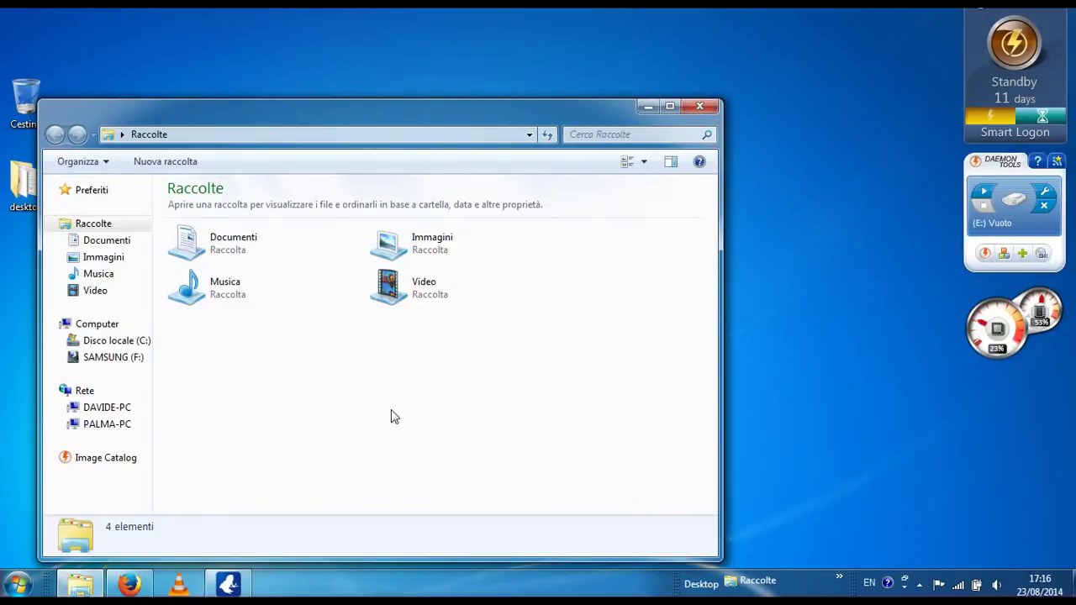
left_click(114, 359)
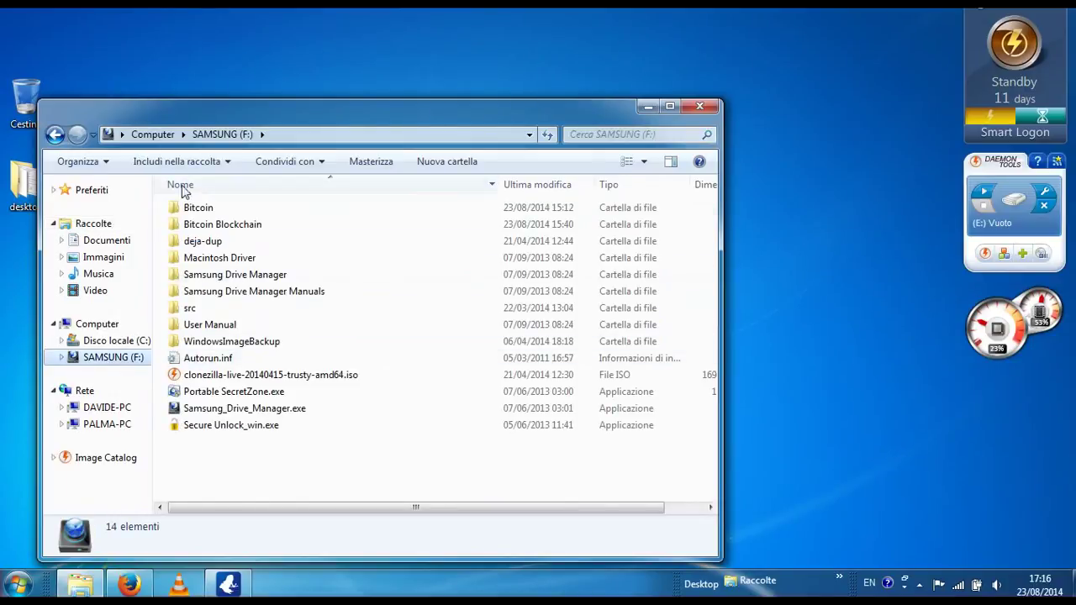
double_click(208, 210)
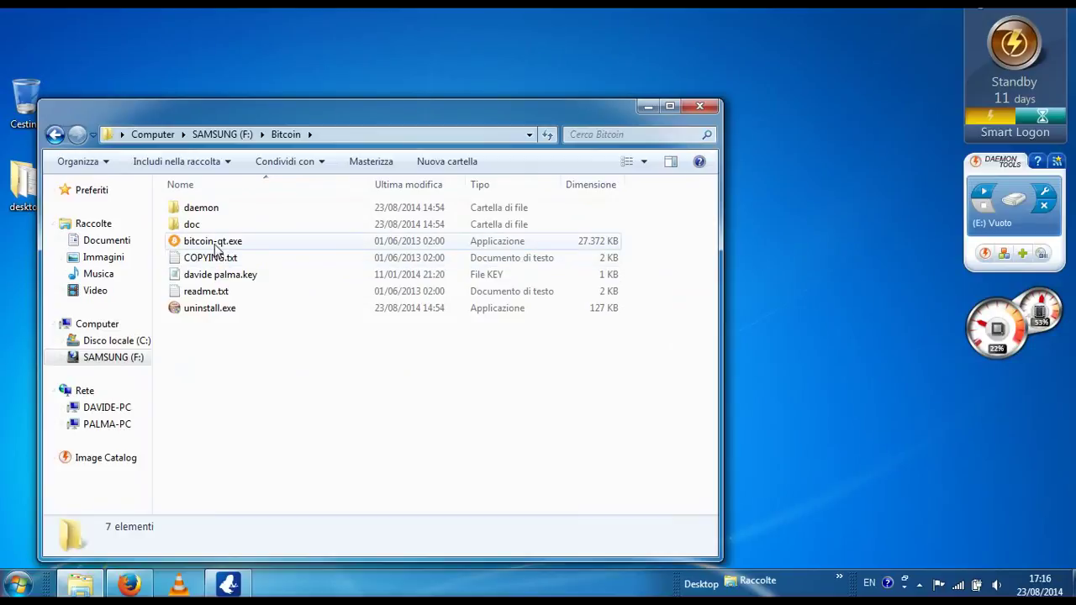
left_click(215, 243)
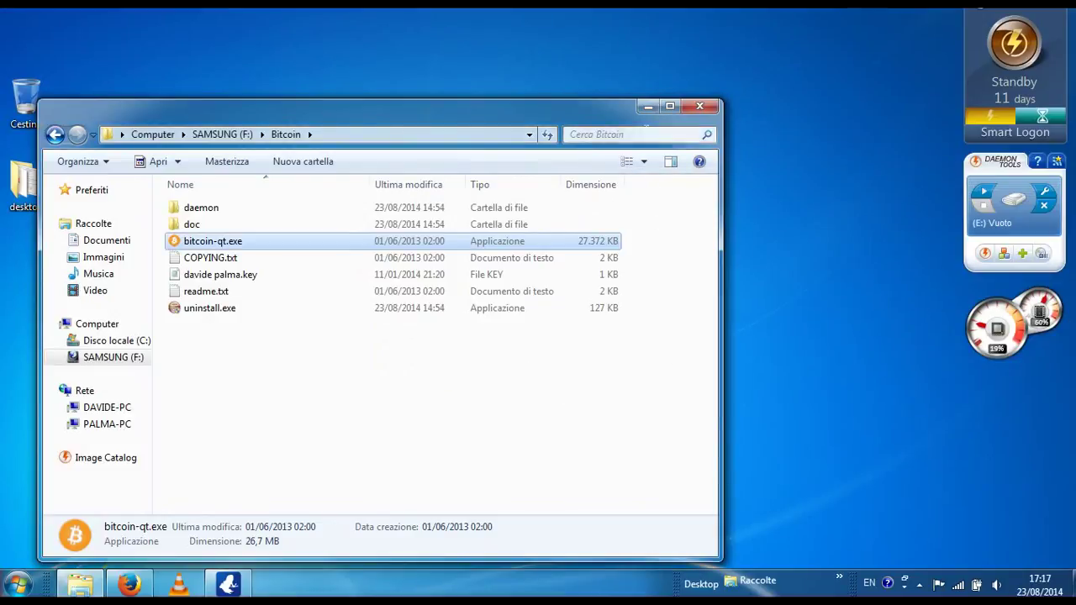
- Minimize Explorer and clear the stray characters from the Ricevi tab's Etichetta (label) field
left_click(648, 107)
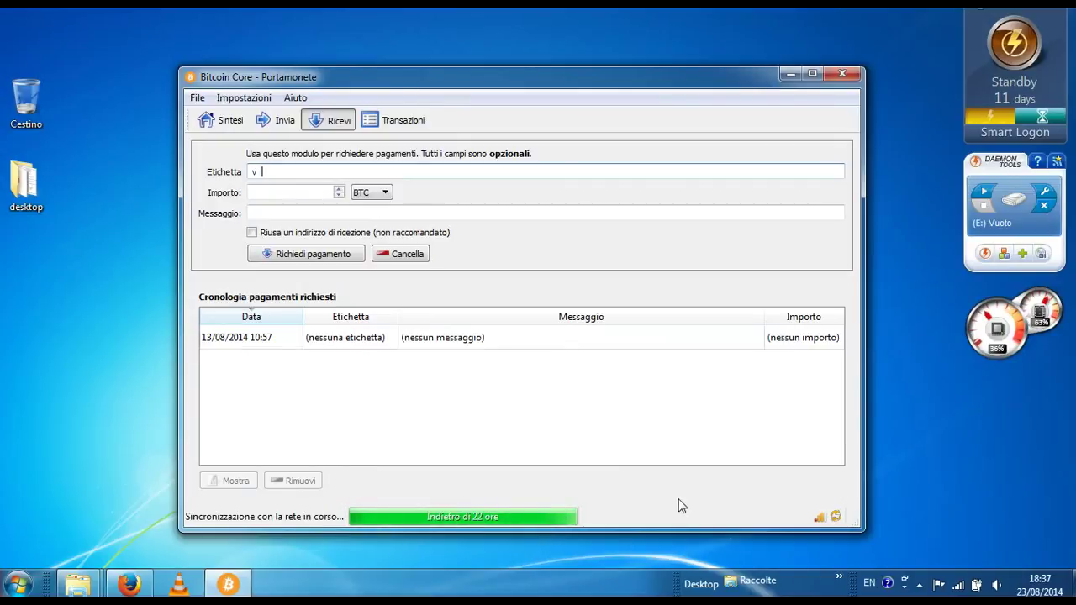
key("BackSpace")
key("BackSpace")
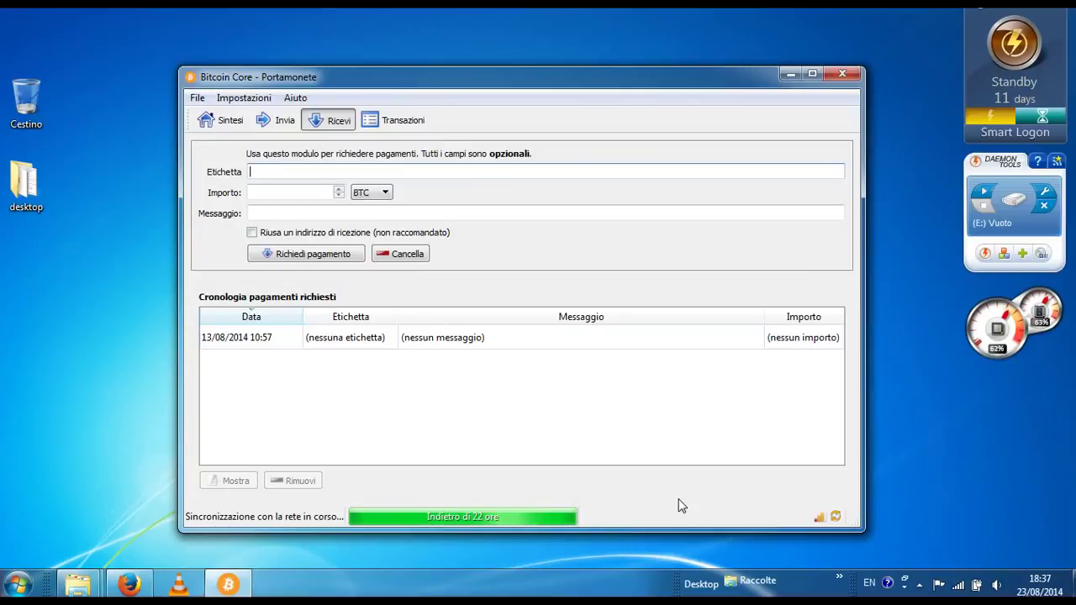